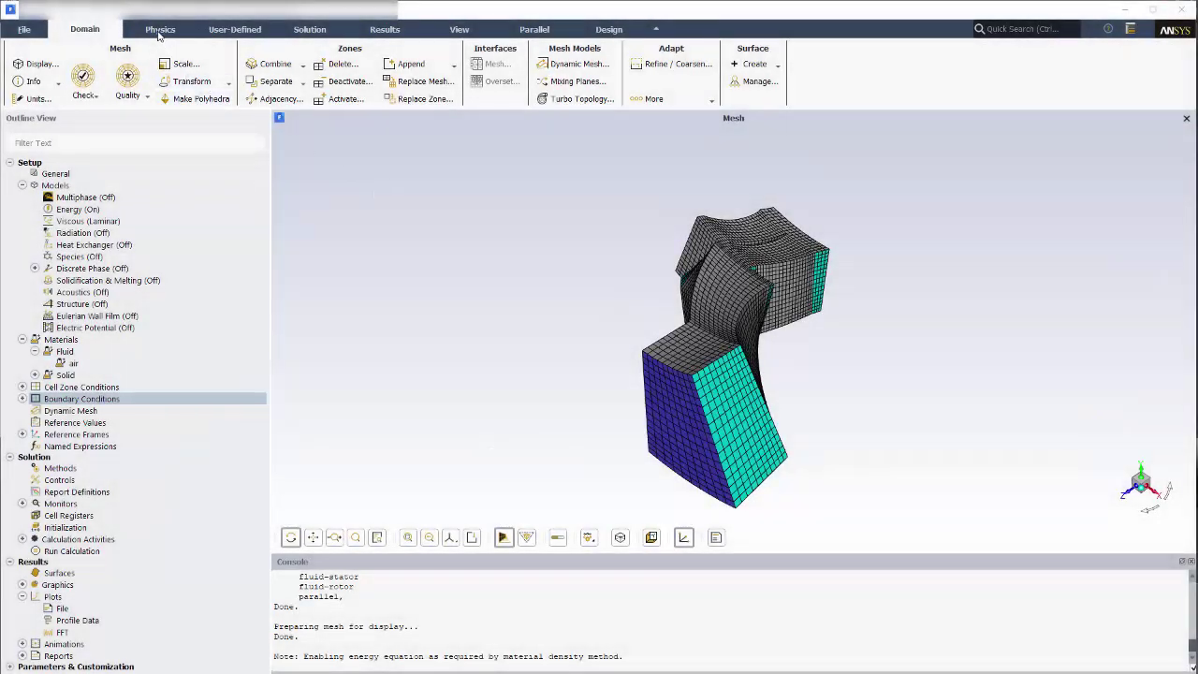
Step: Make the simulation transient and review the air material properties without changes
left_click(160, 29)
left_click(56, 85)
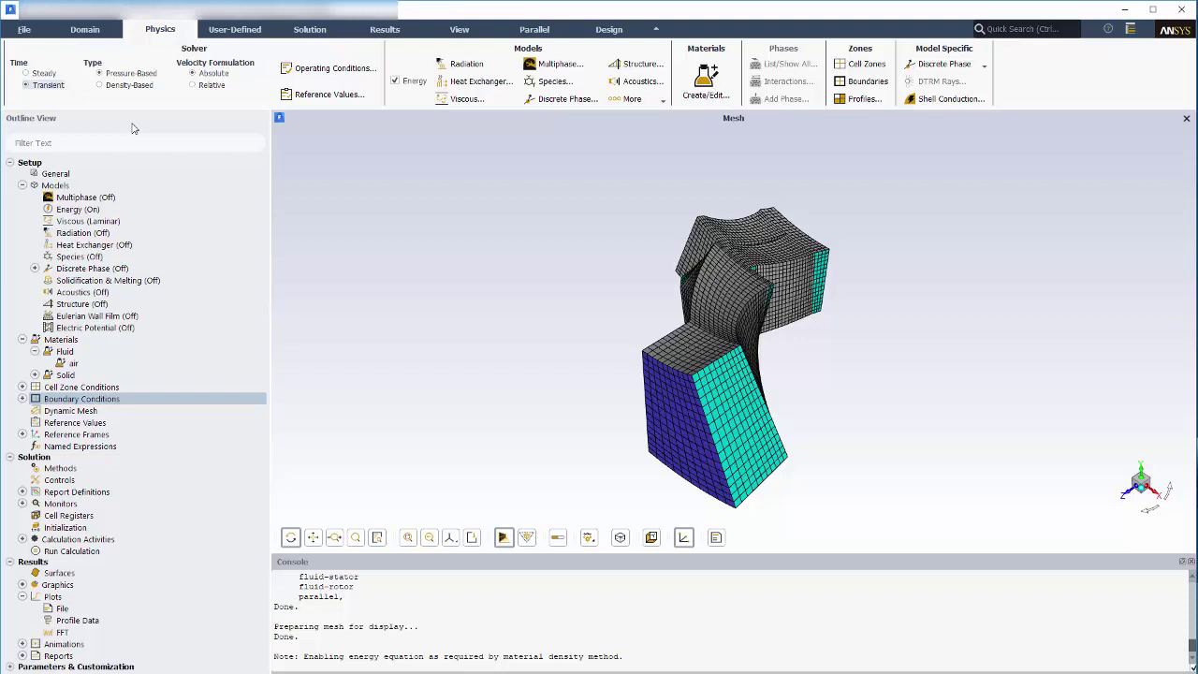
left_click(703, 82)
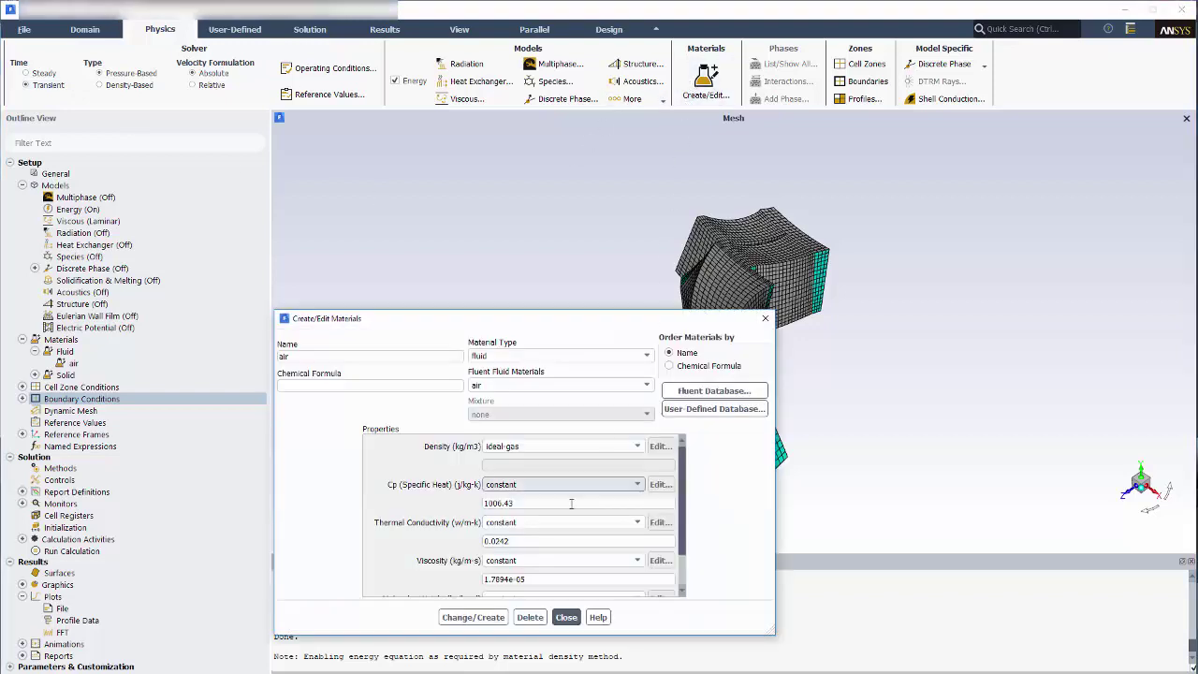
left_click(566, 617)
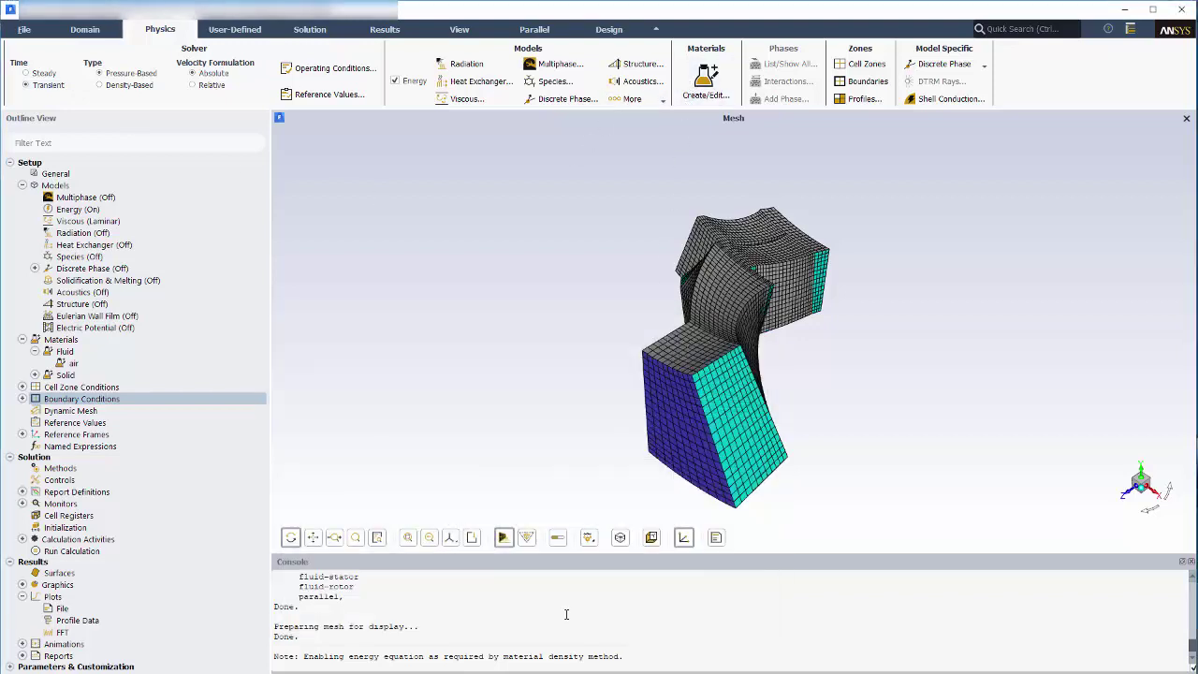
left_click(85, 365)
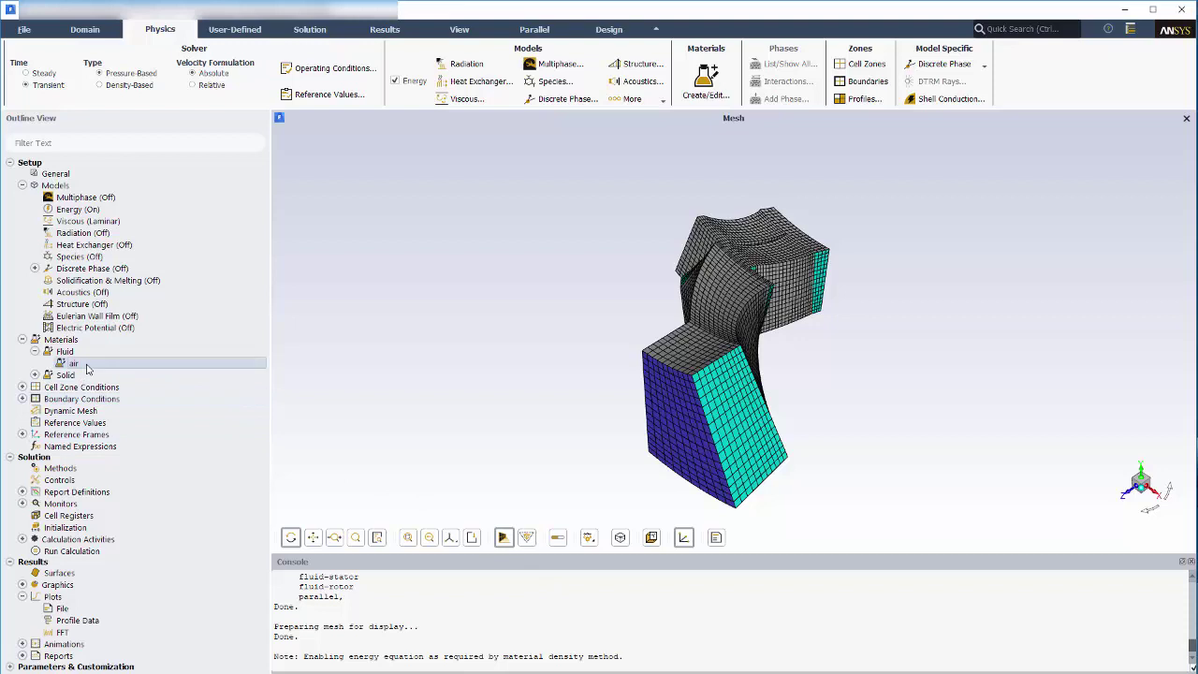
double_click(87, 369)
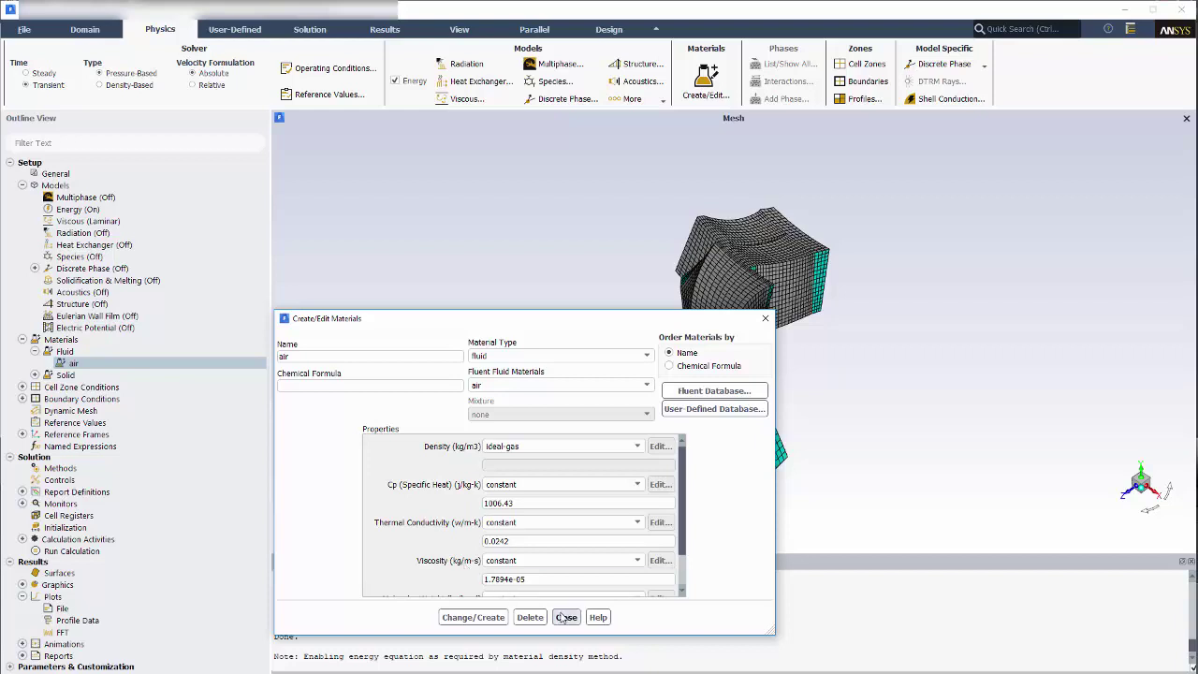
left_click(566, 617)
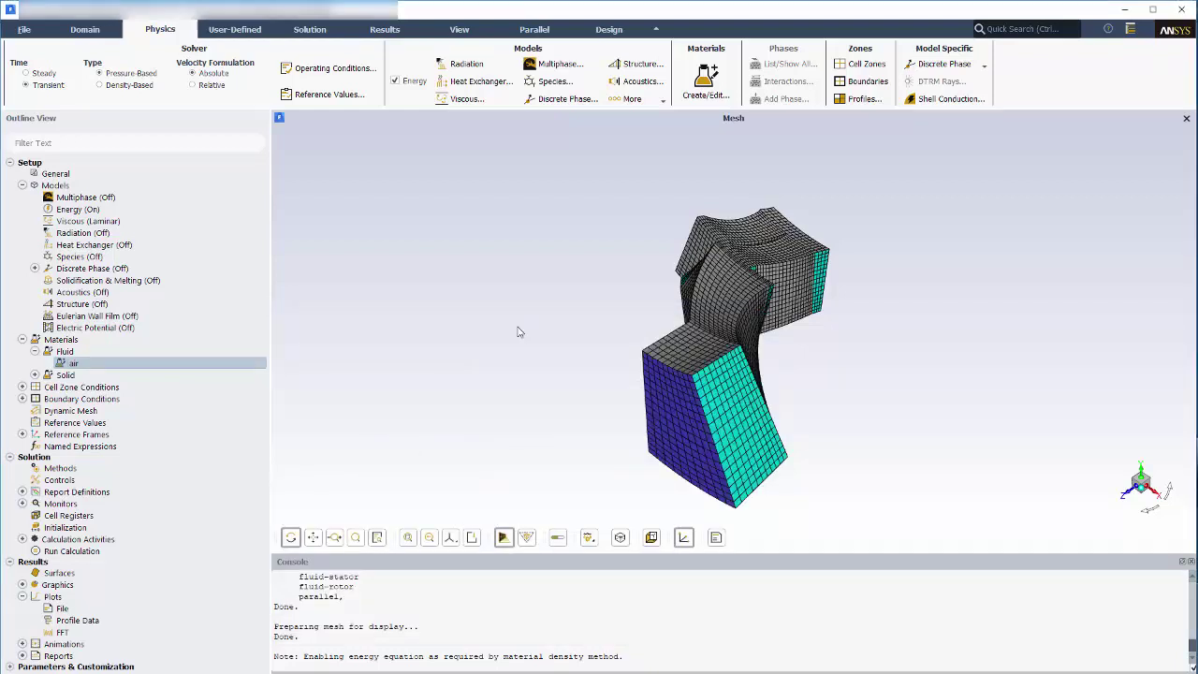
Step: Switch the viscous model to standard k-epsilon (2 eqn) with standard wall functions
left_click(464, 99)
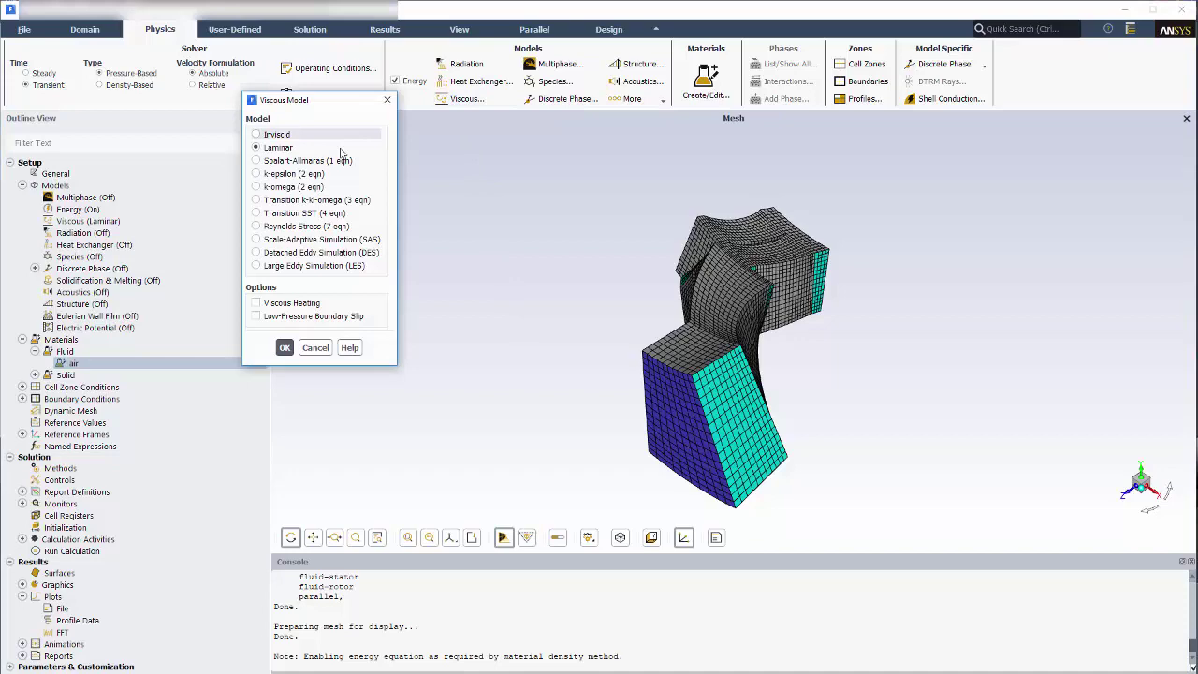
left_click(294, 174)
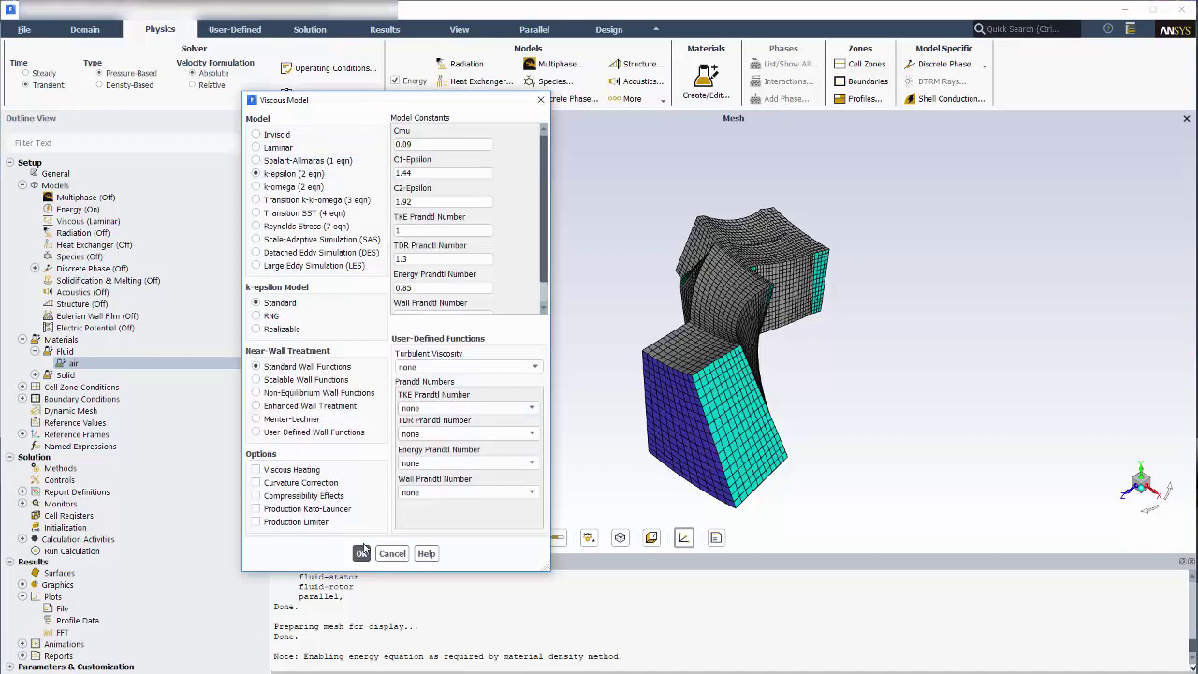
left_click(361, 553)
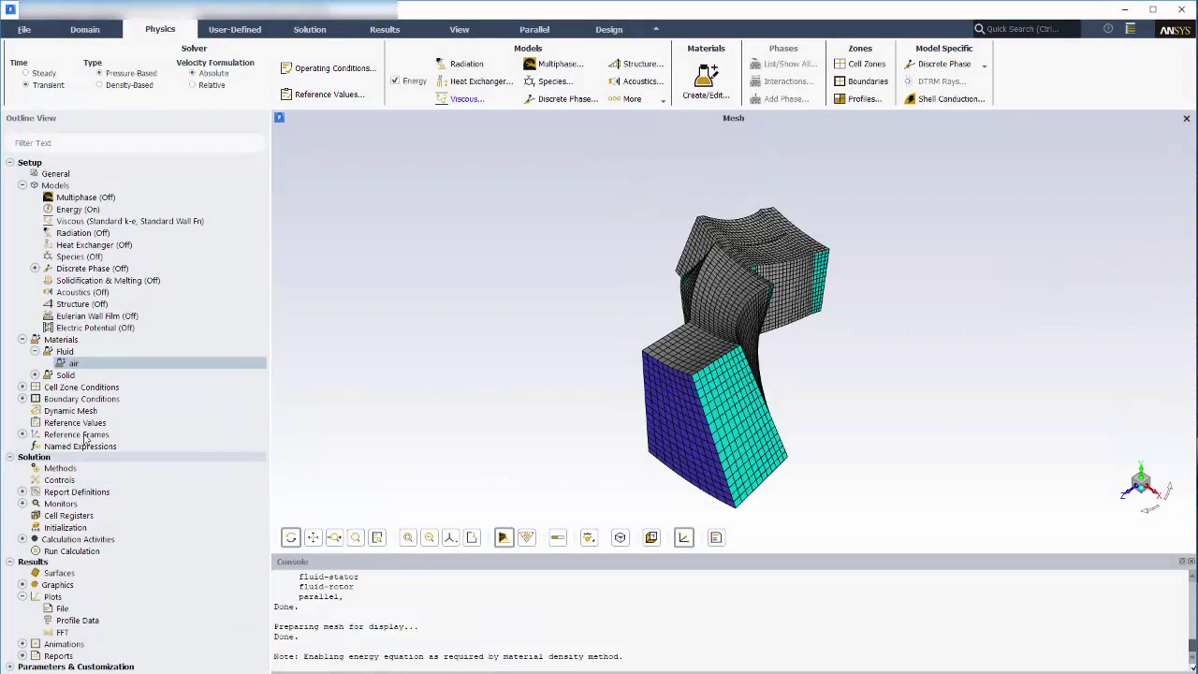
Step: Group the boundary condition zones by zone type
left_click(23, 398)
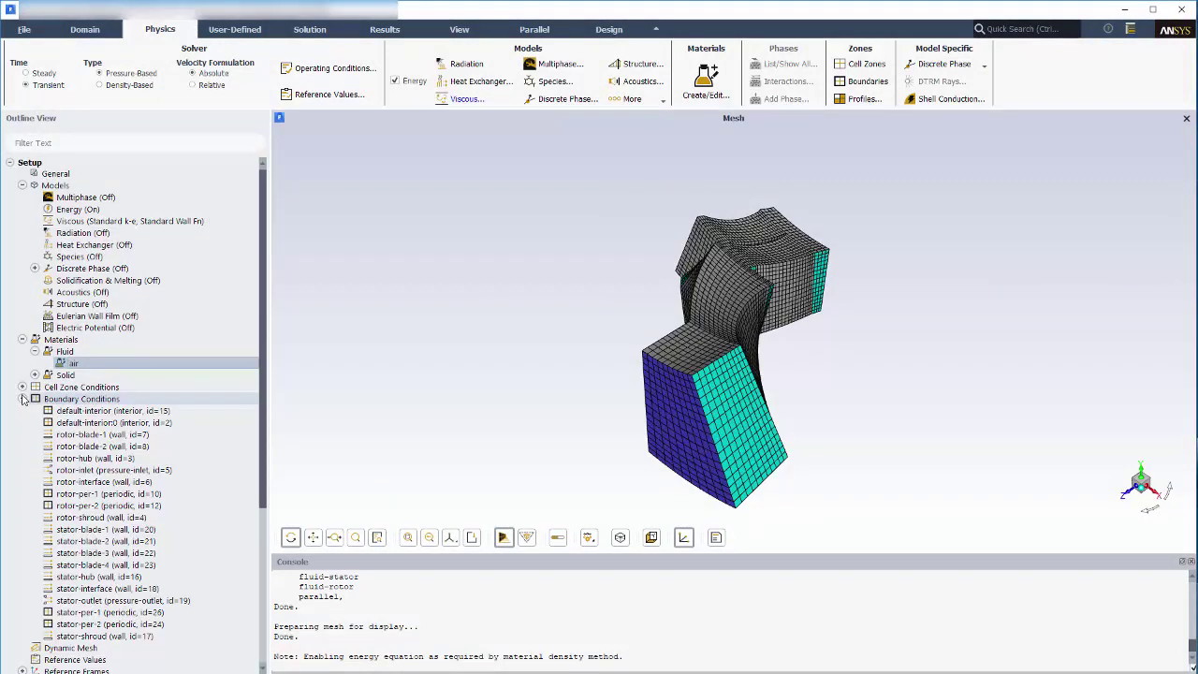
right_click(100, 404)
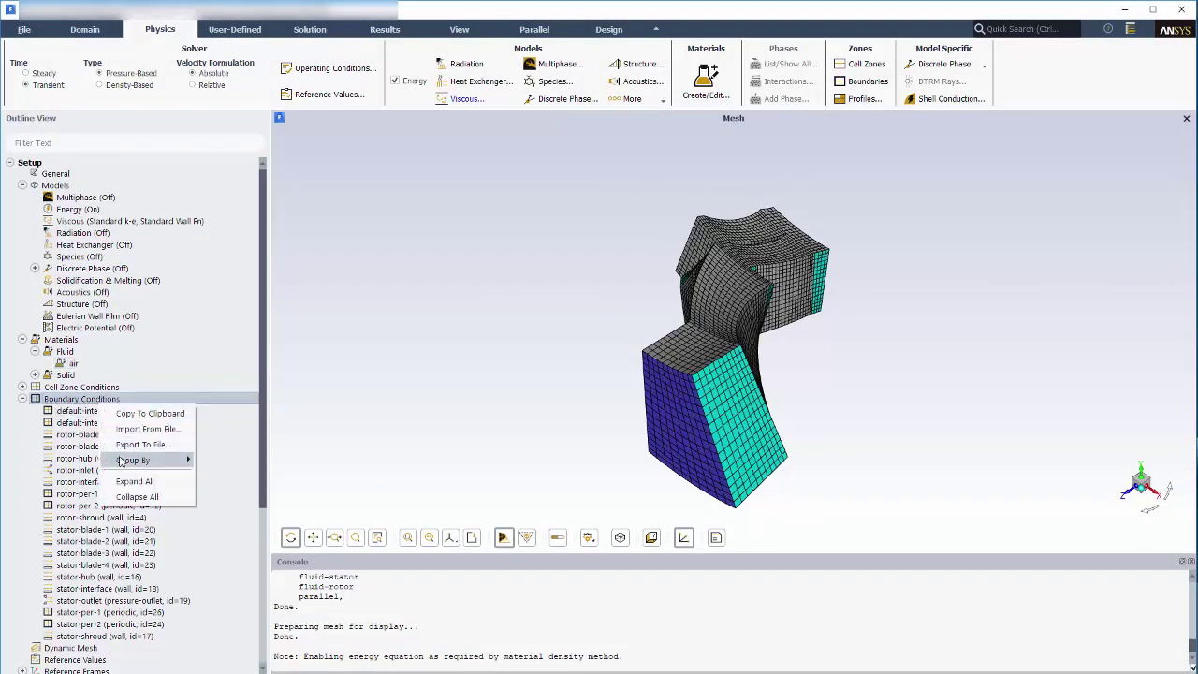
mouse_move(138, 465)
left_click(201, 477)
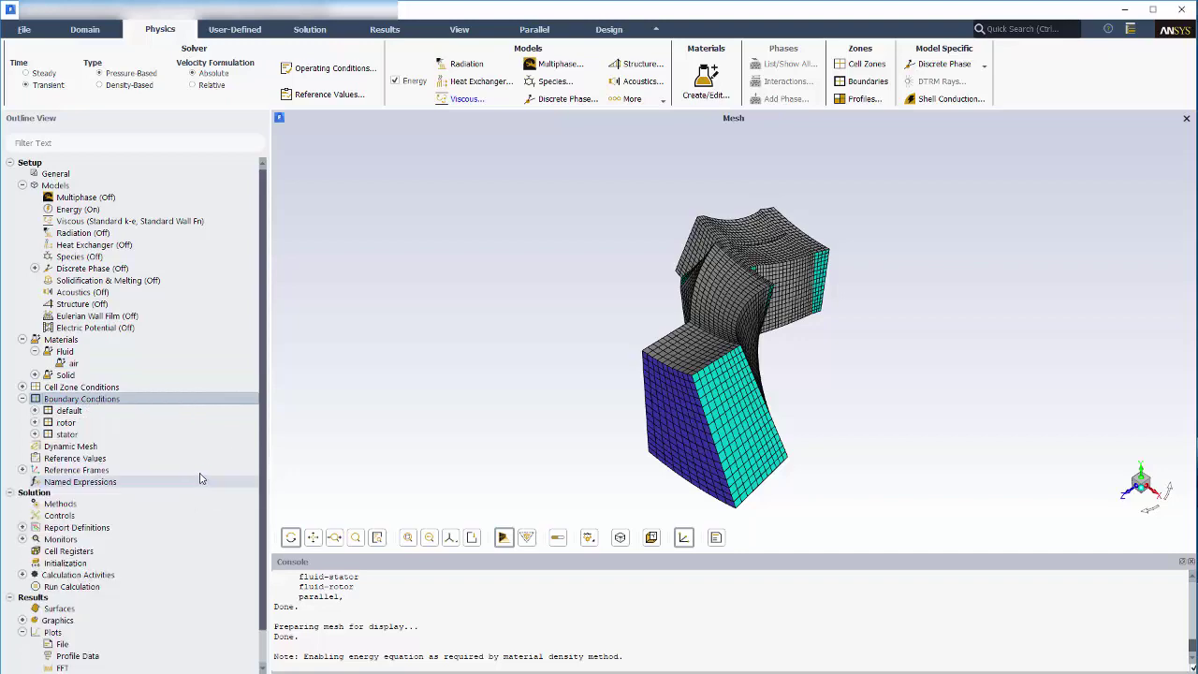
right_click(115, 404)
mouse_move(145, 457)
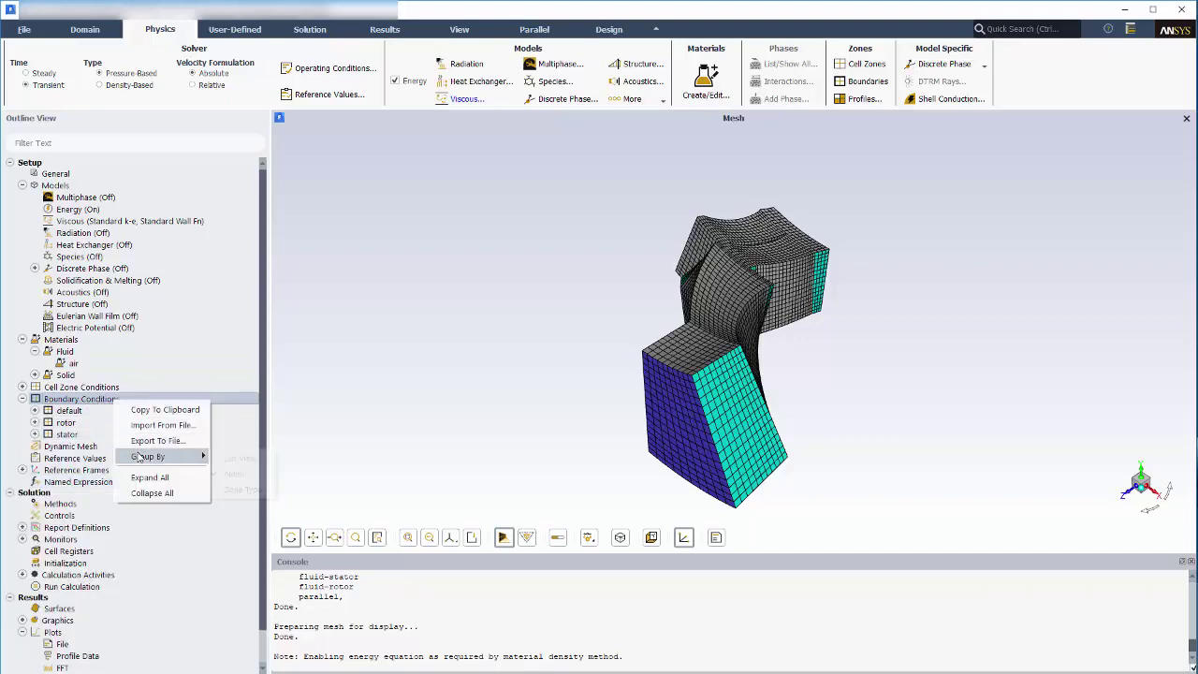
left_click(239, 488)
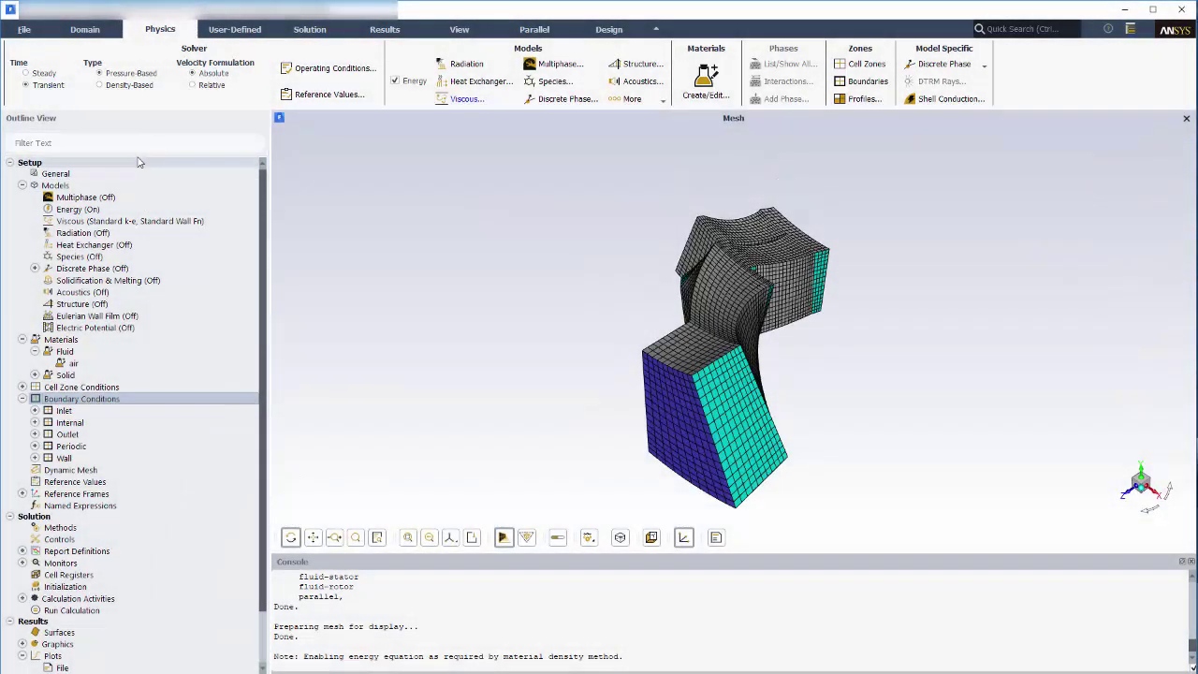
Step: Filter the tree by *interface*, change rotor-interface and stator-interface to interface type, then clear the filter
left_click(149, 144)
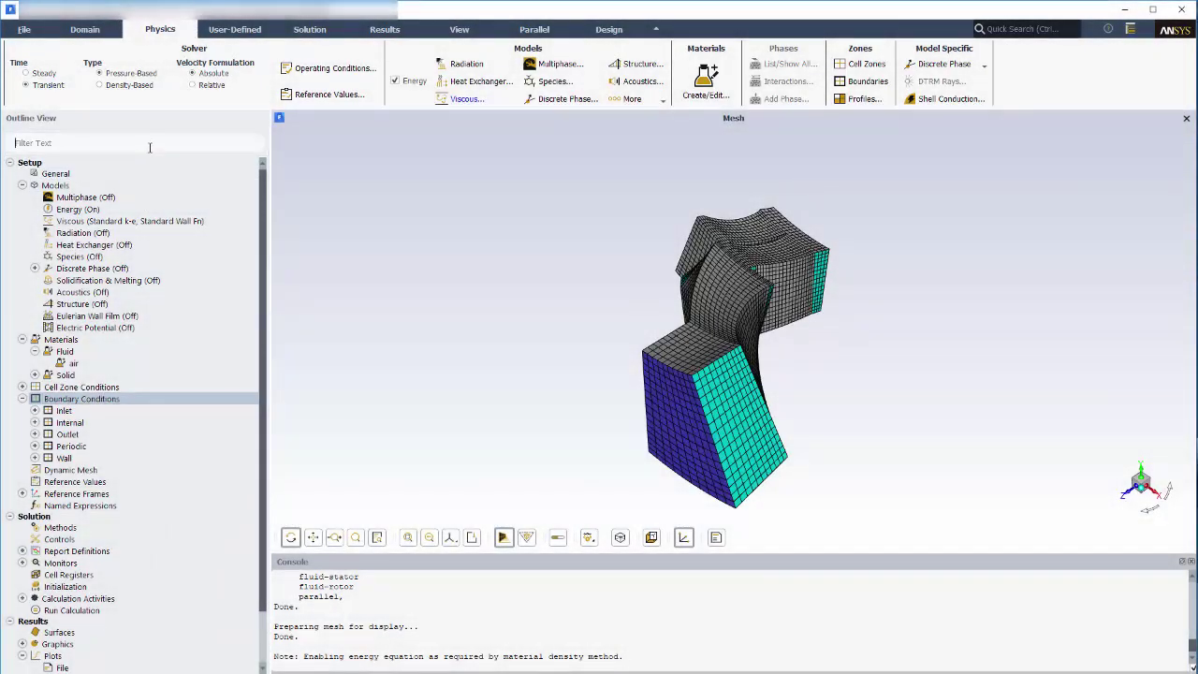
type("*interface")
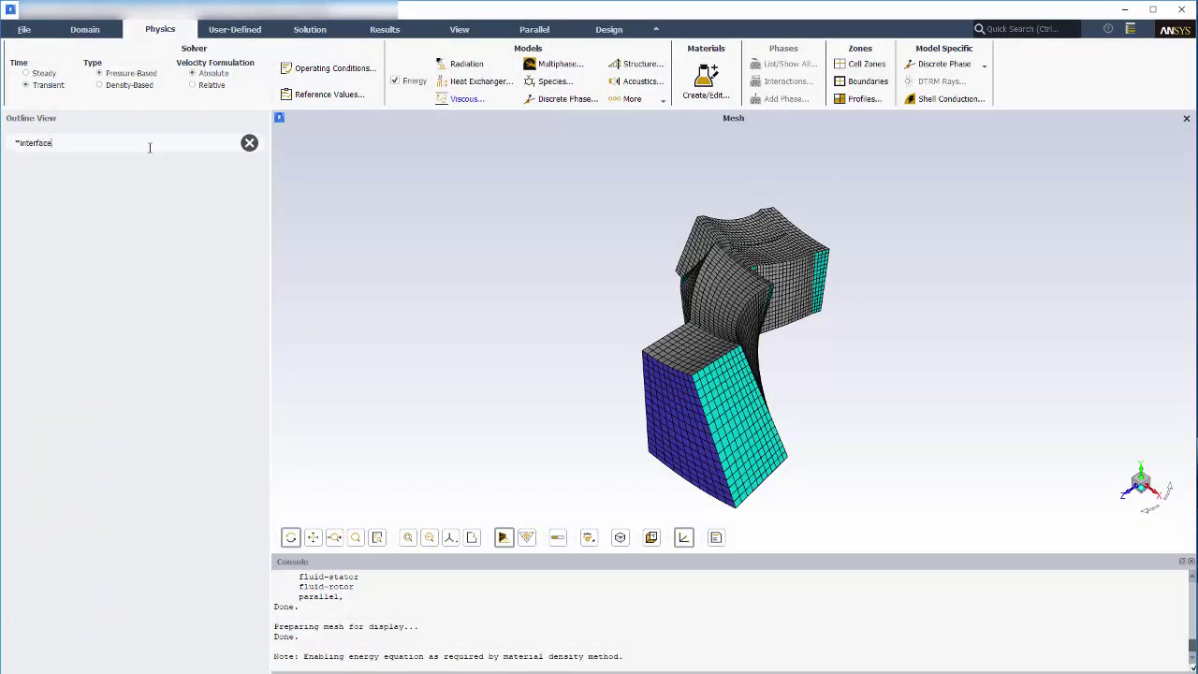
type("*")
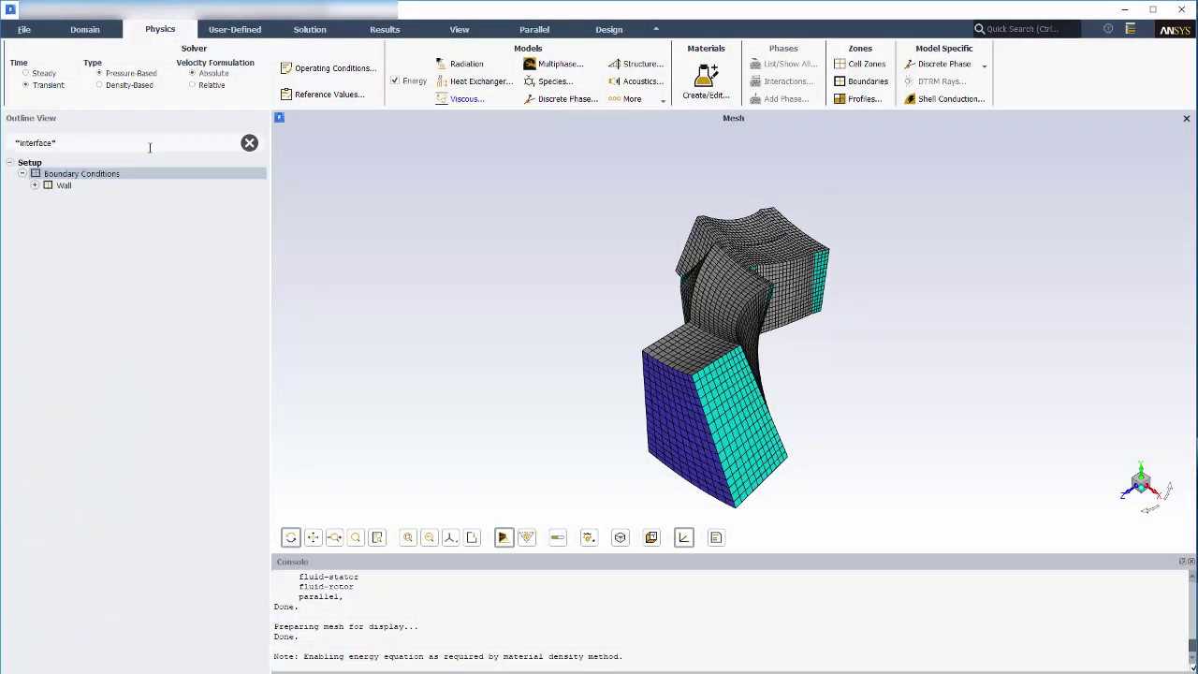
left_click(36, 187, "ctrl")
left_click(116, 198, "ctrl")
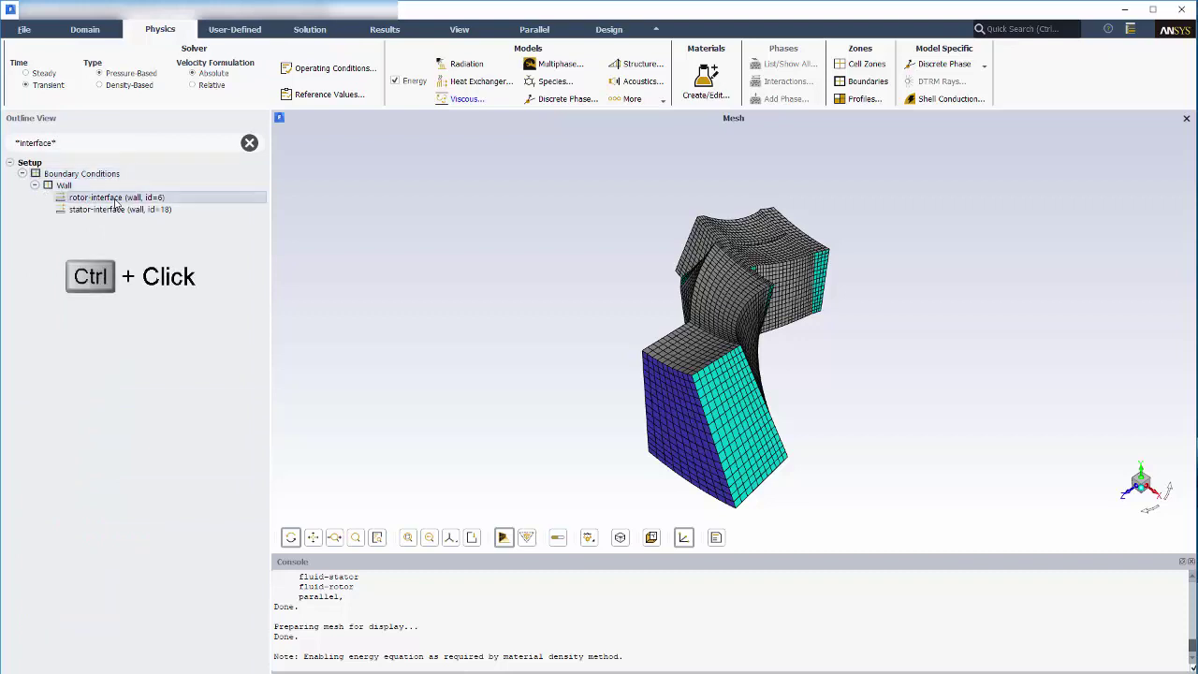
left_click(119, 211, "ctrl")
right_click(119, 214)
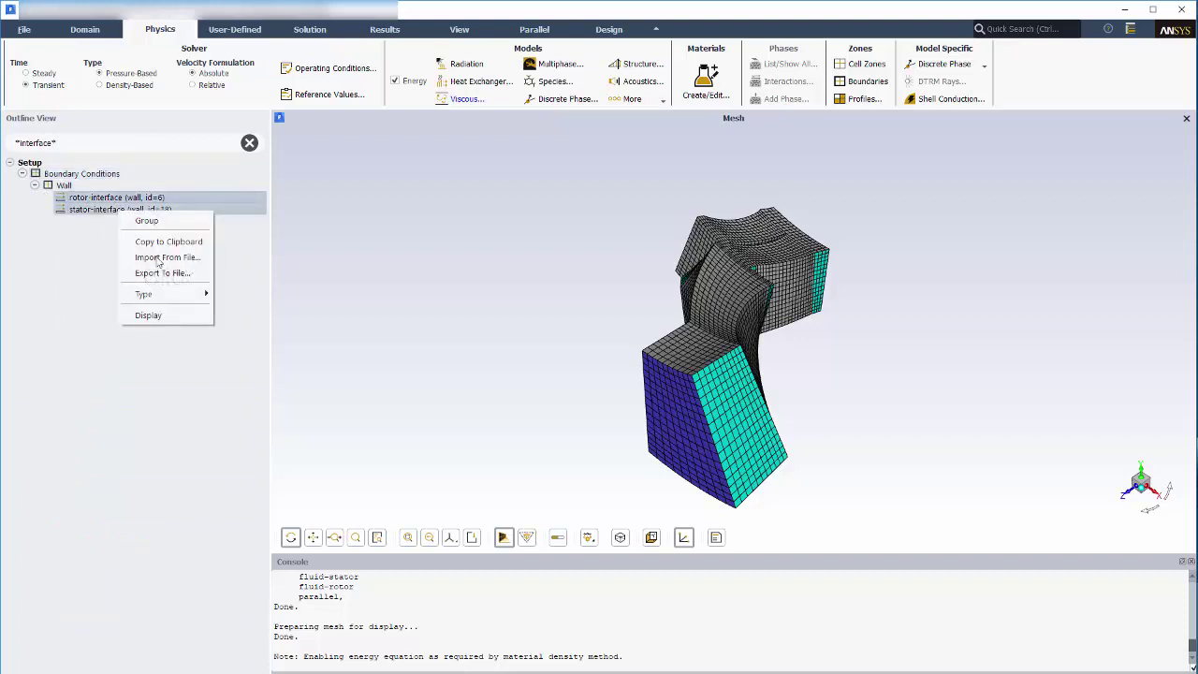
mouse_move(149, 295)
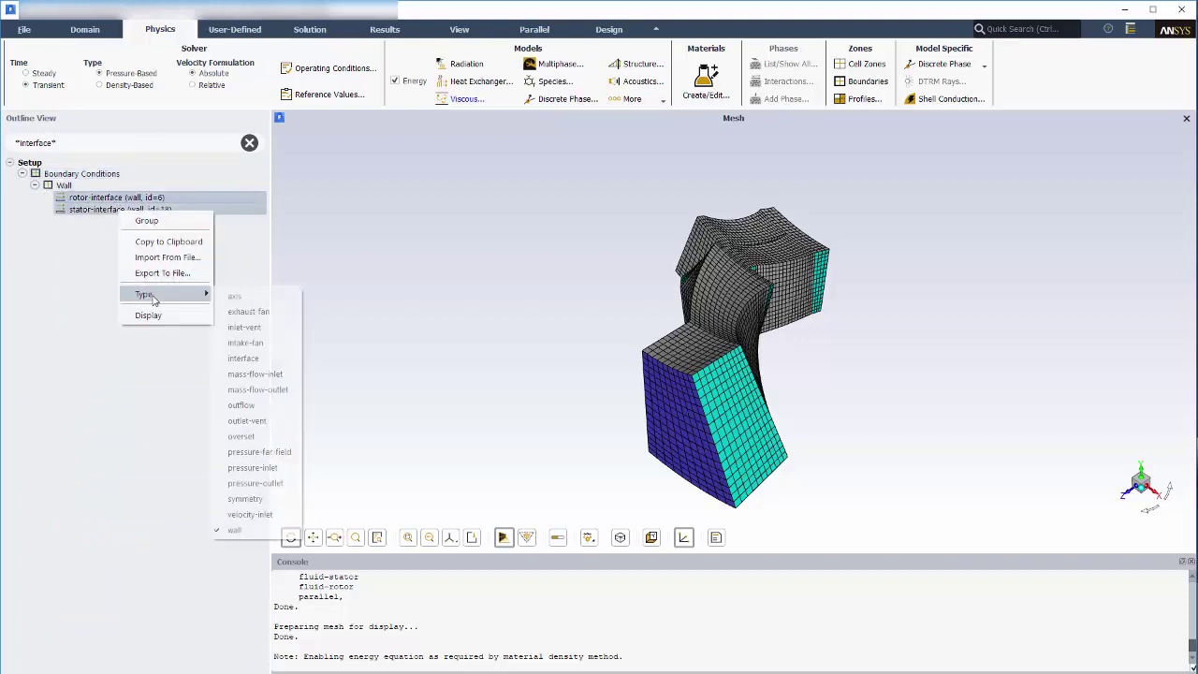
left_click(244, 359)
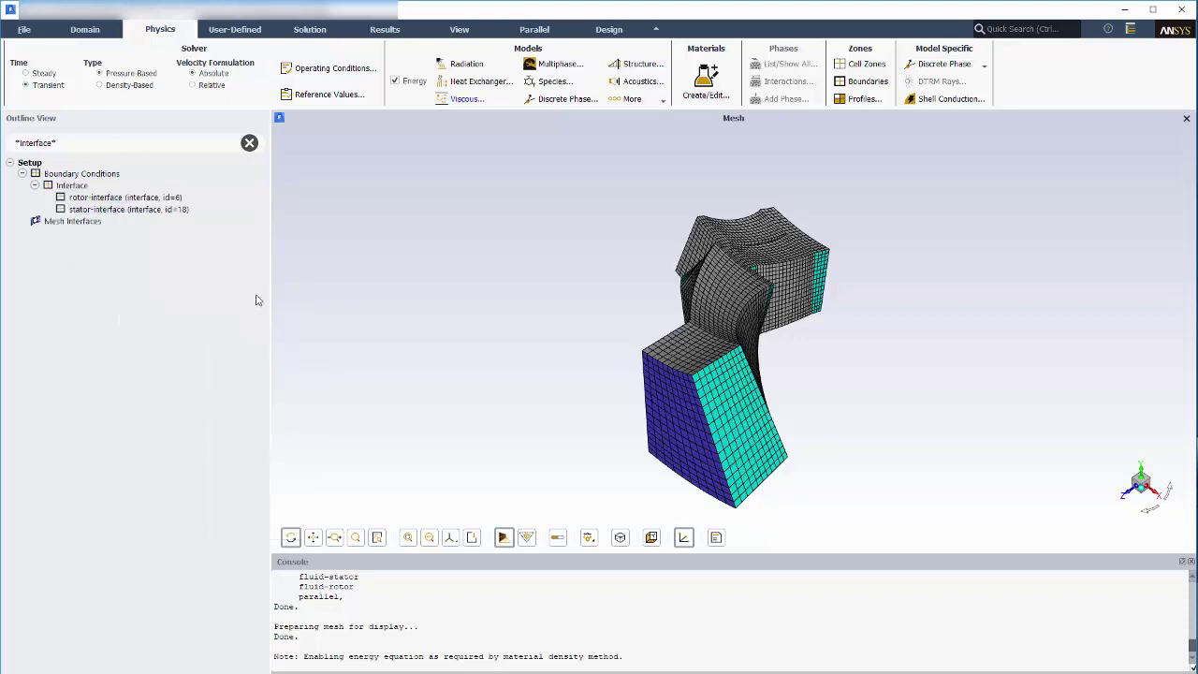
left_click(250, 142)
Step: Change the mesh rendering style and orbit the rotor-stator mesh to a new viewing angle
left_click_drag(751, 282, 754, 383)
left_click(525, 536)
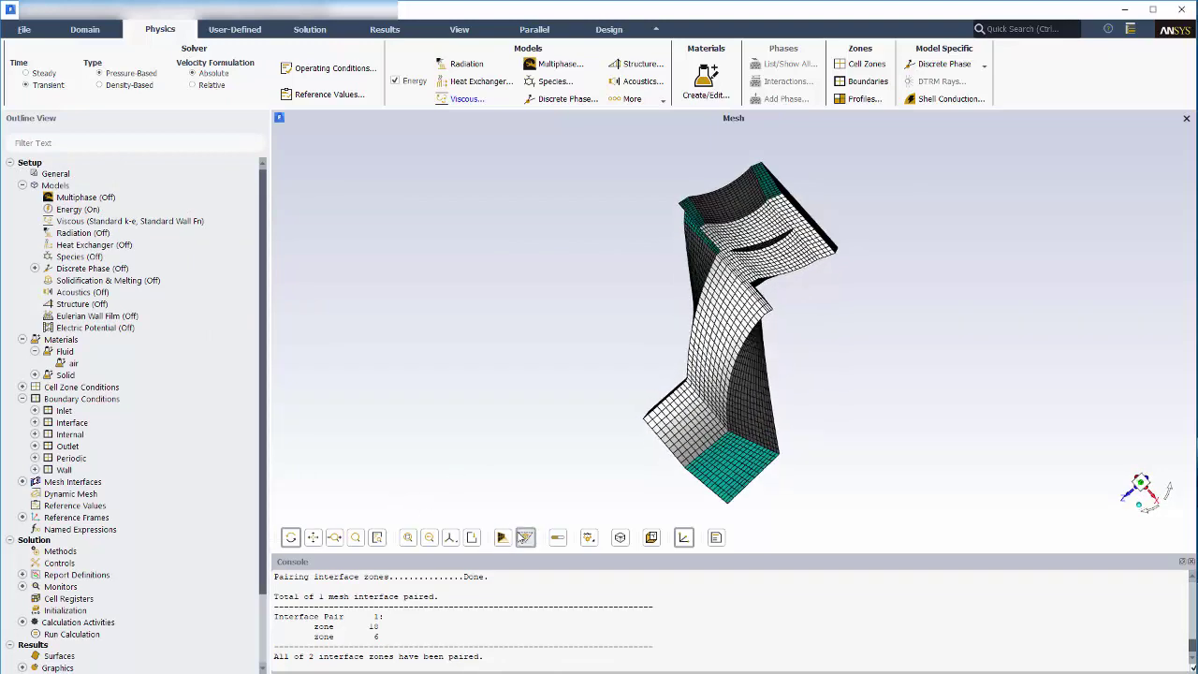
mouse_move(655, 421)
left_mouse_down()
mouse_move(796, 309)
mouse_move(936, 300)
mouse_move(710, 325)
left_mouse_up()
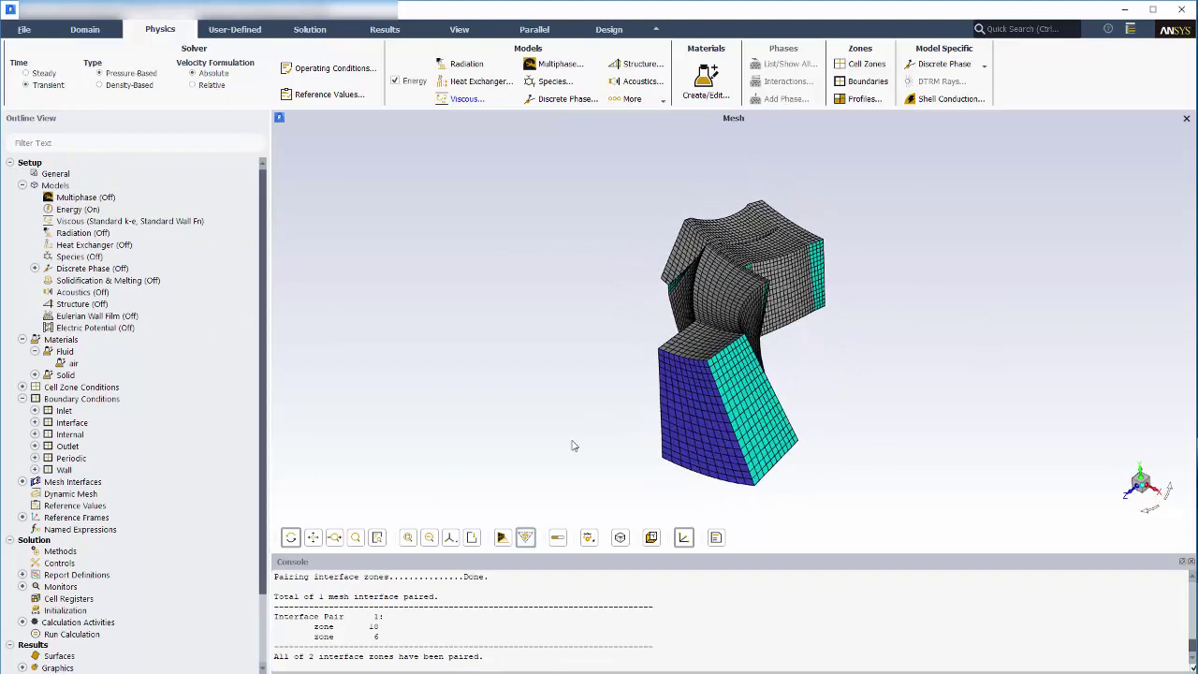
left_click(503, 536)
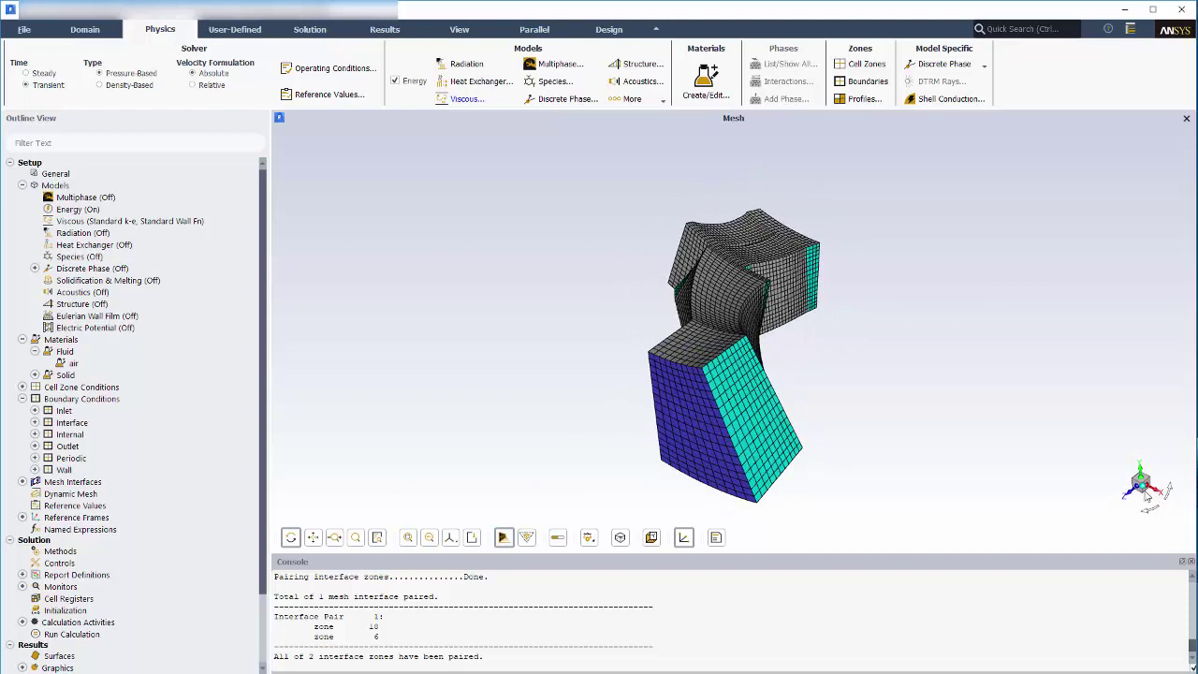
left_click_drag(1134, 488, 1141, 485)
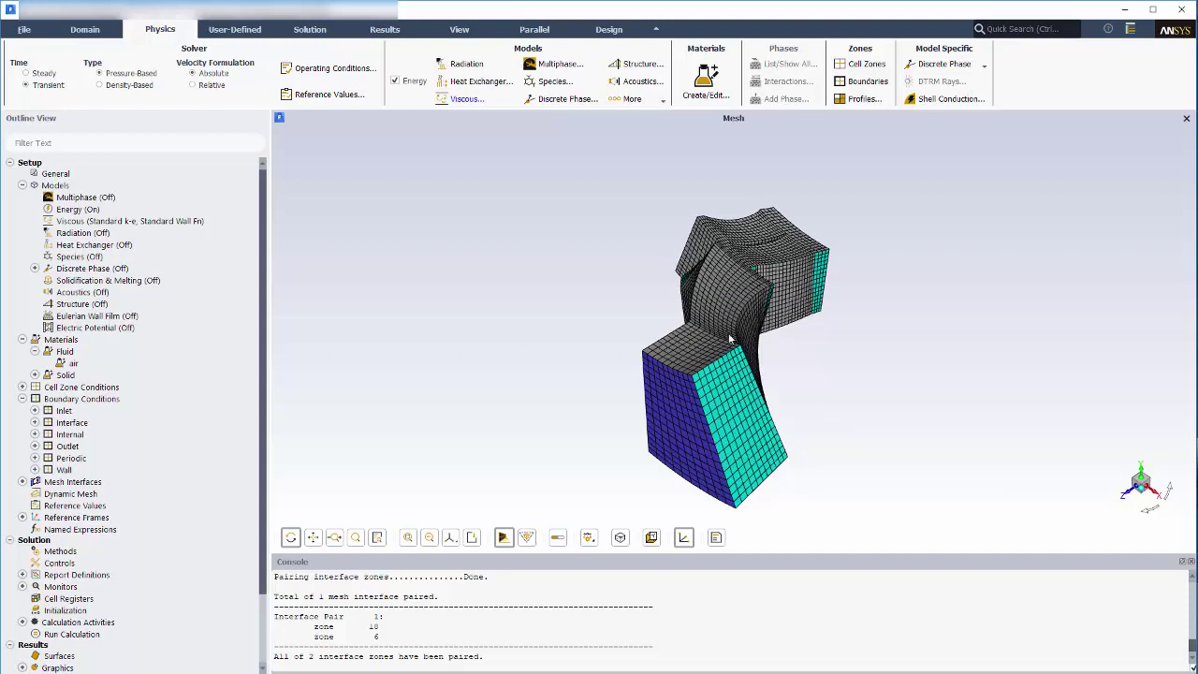
Step: Create a new Facet Minimum surface report named min-blade-pressure
left_click(311, 32)
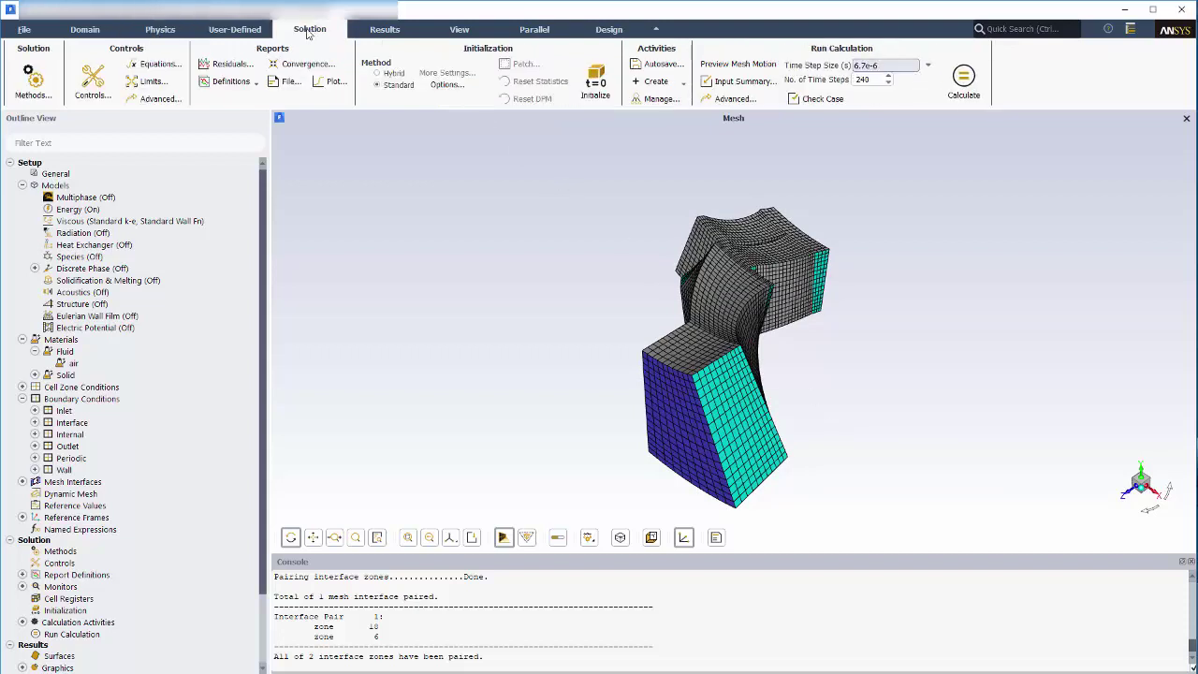
left_click(227, 82)
mouse_move(236, 120)
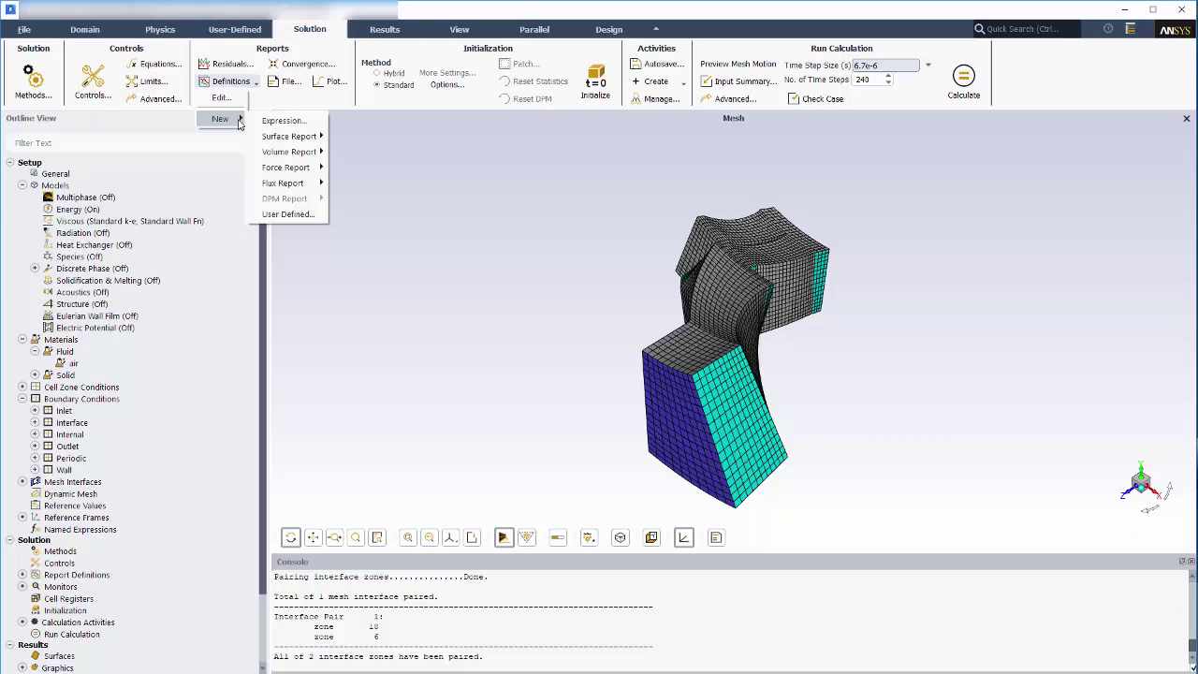
mouse_move(301, 137)
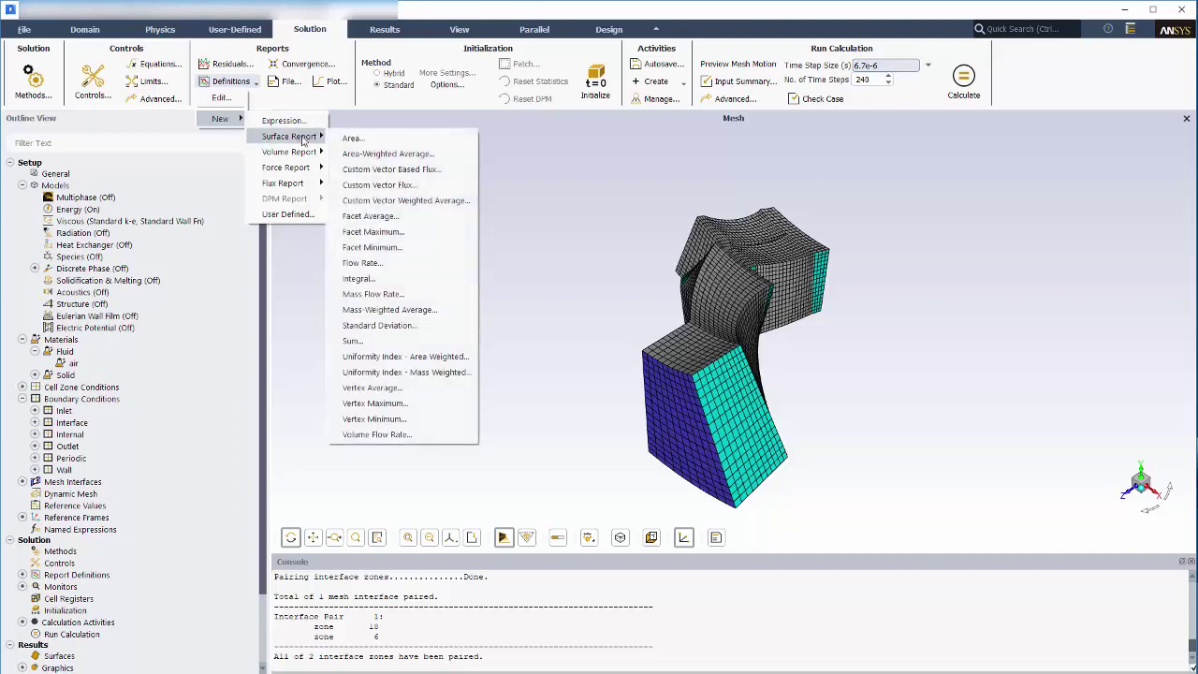
left_click(393, 248)
triple_click(375, 174)
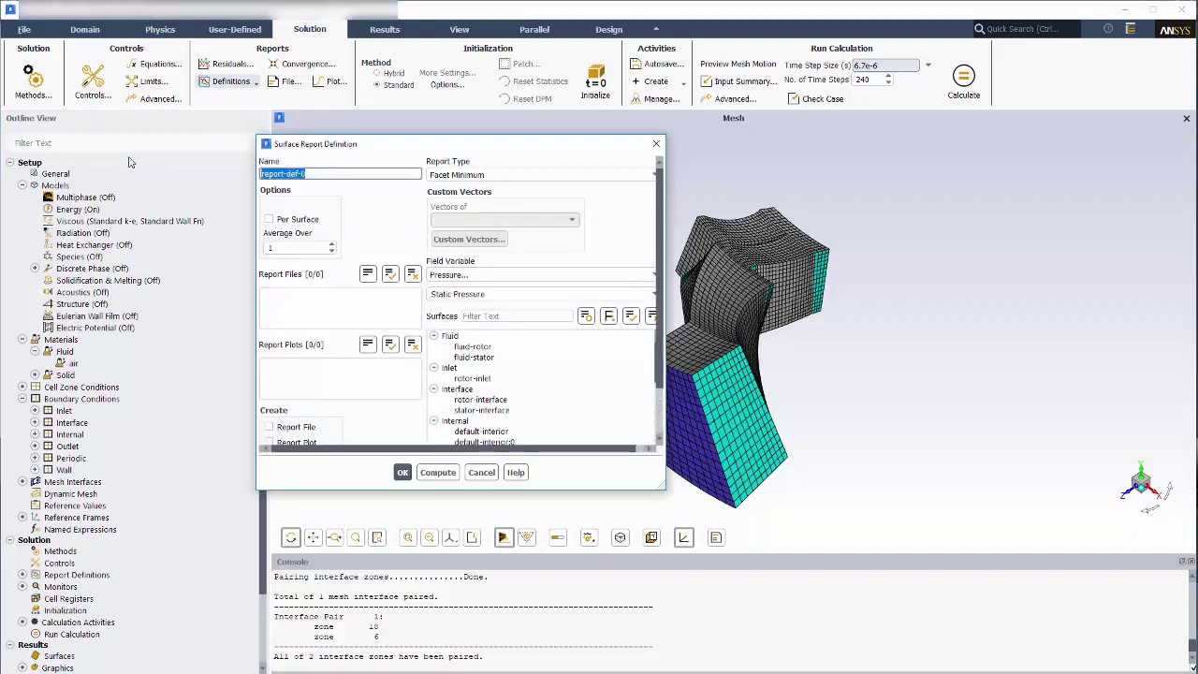
type("min-blade-pressure")
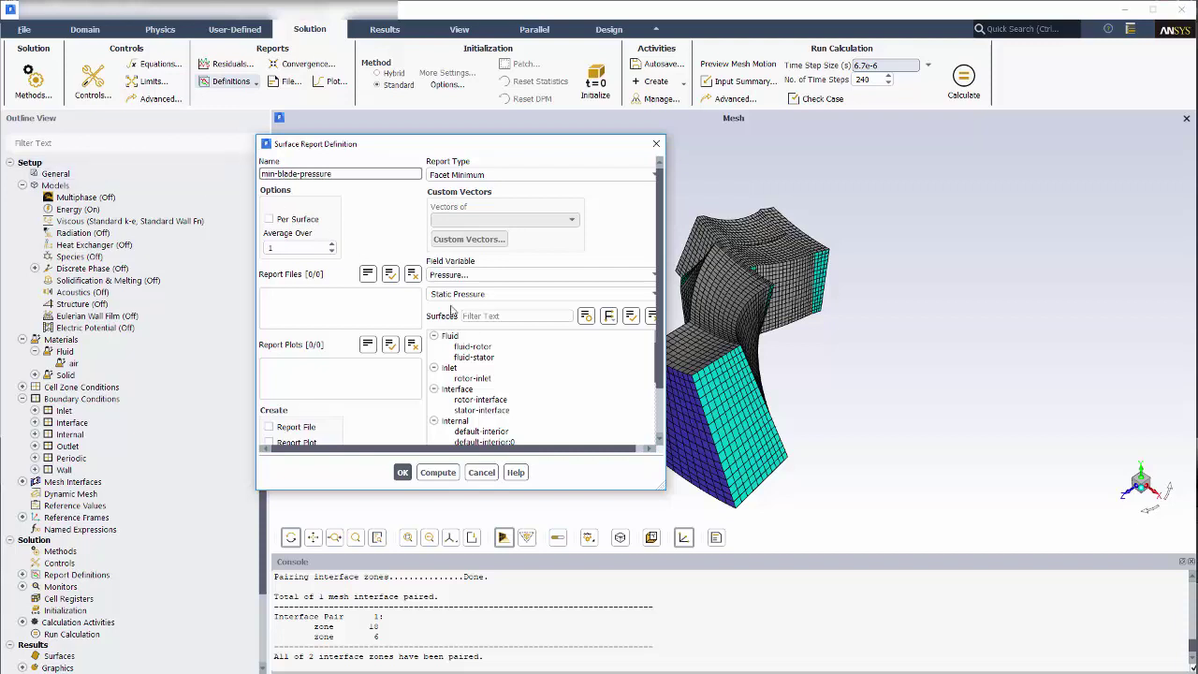
Step: Select all six *blade* surfaces, enable Report File and Report Plot, and save the report
left_click(499, 315)
type("*blade")
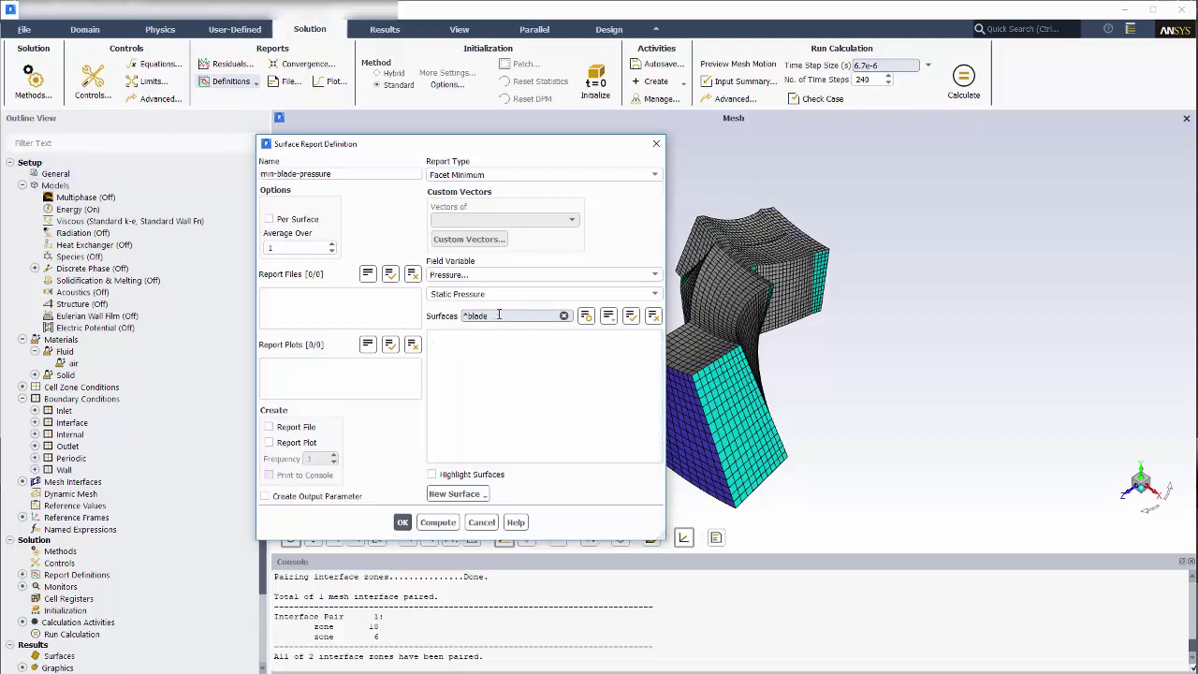
type("*")
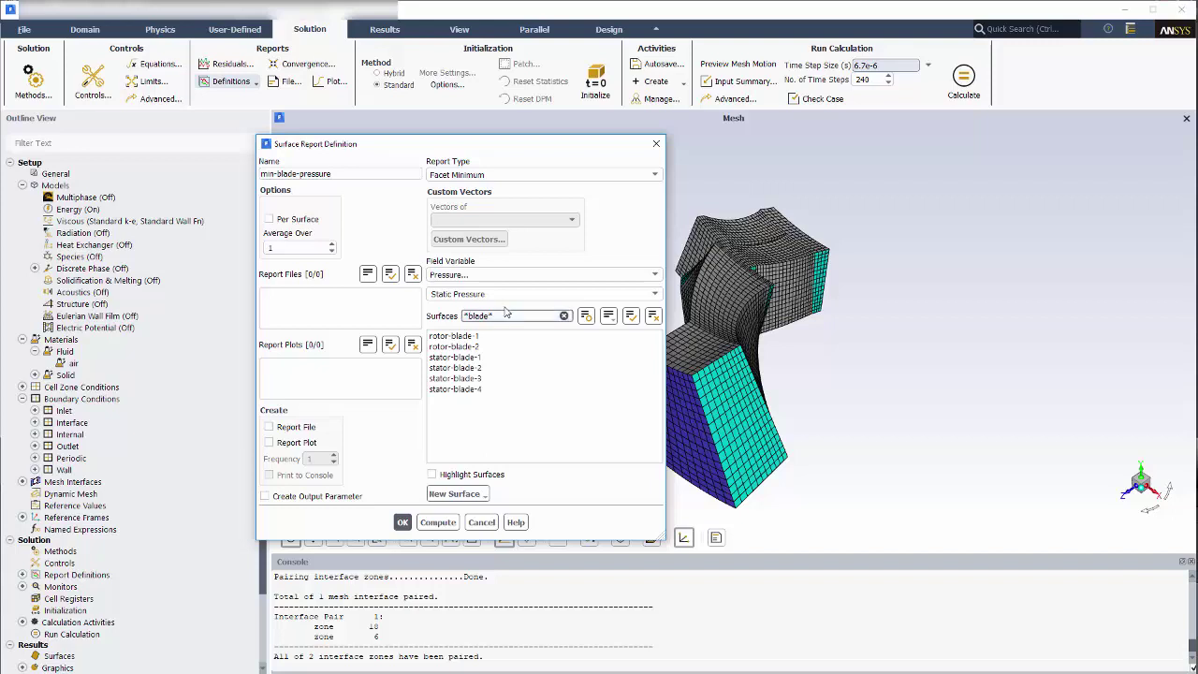
left_click(632, 318)
left_click(306, 427)
left_click(301, 441)
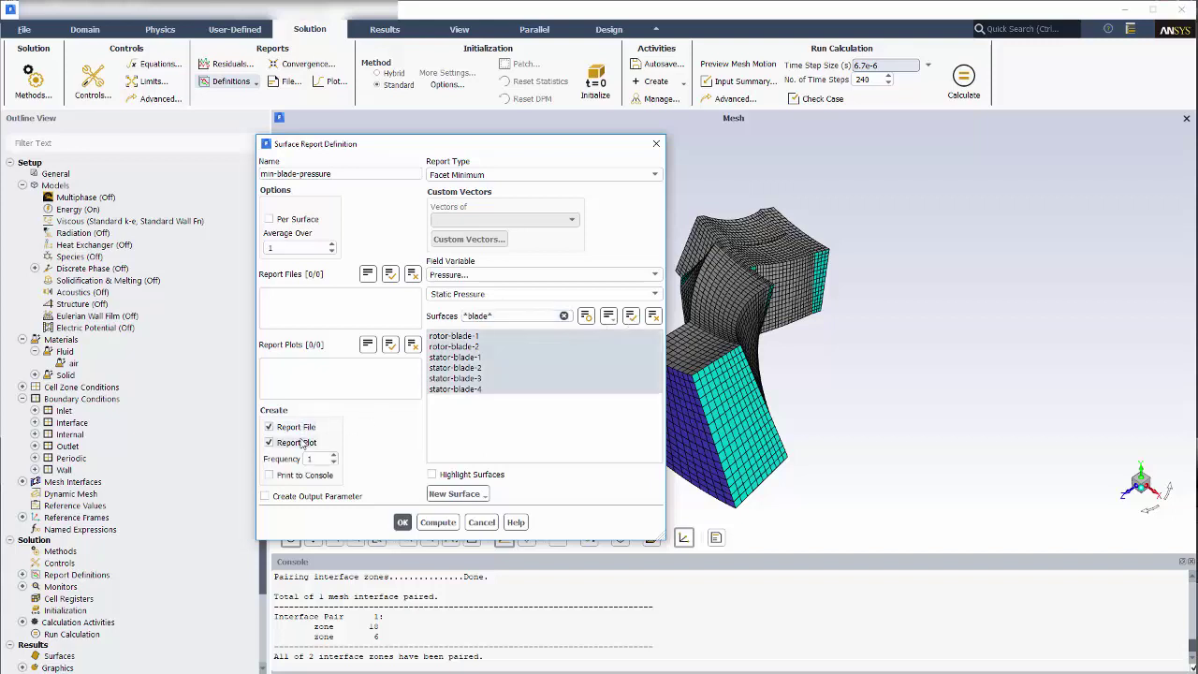
left_click(402, 522)
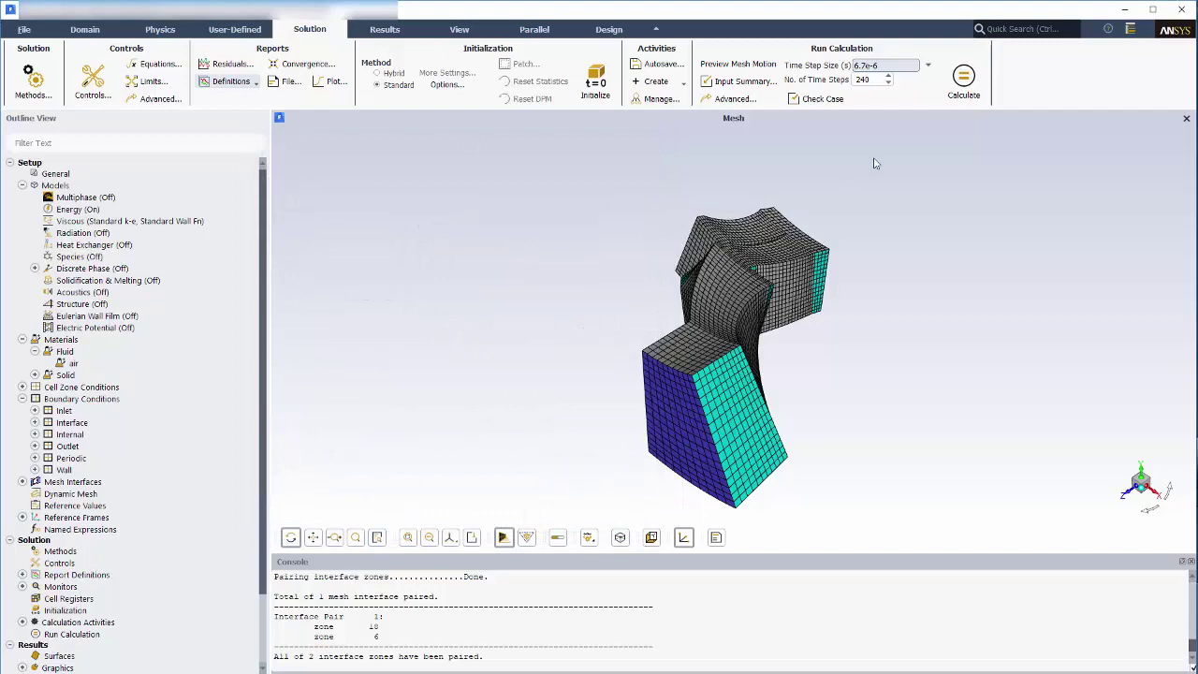
Step: Start the calculation and accept initialization so the transient run solves
left_click(964, 82)
left_click(655, 384)
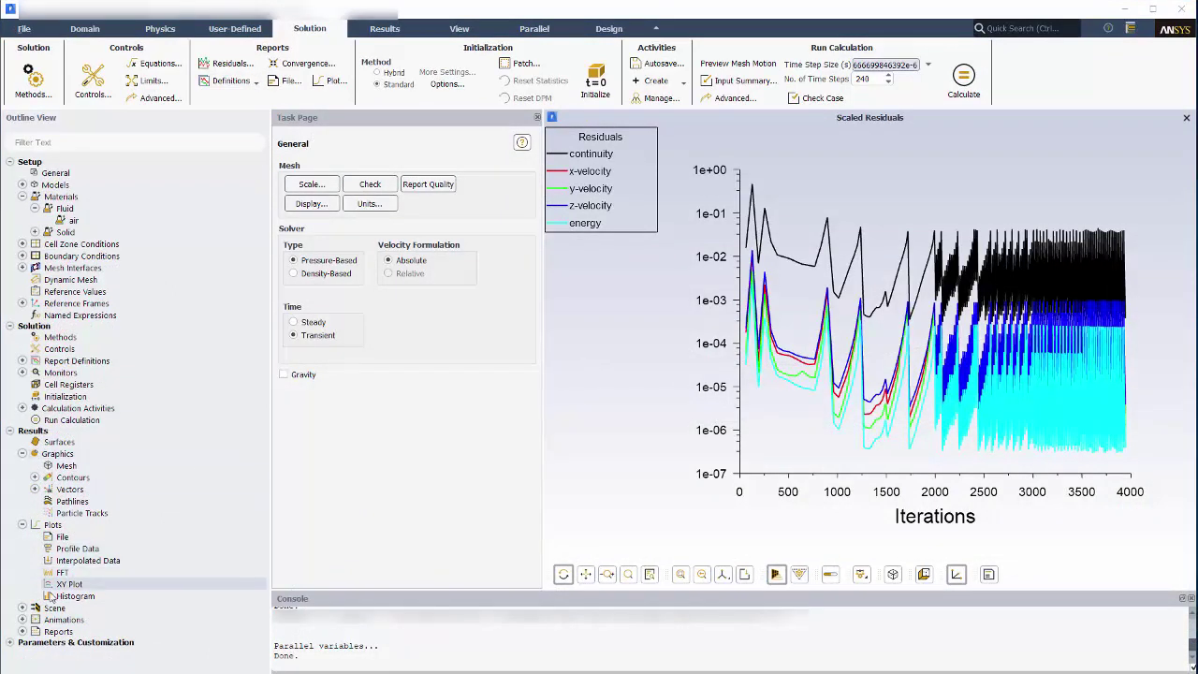
Step: Display scene-1's pressure contours and velocity vectors, rotate the turbine view, and collapse the ribbon
left_click(22, 608)
right_click(67, 619)
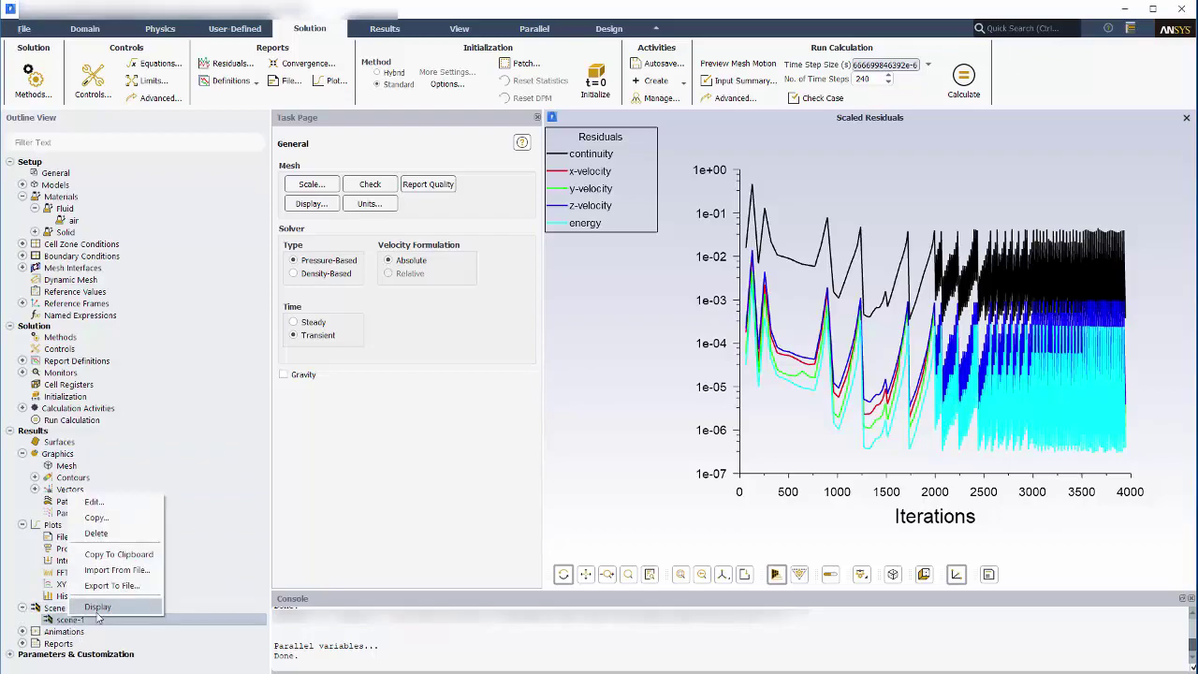
left_click(126, 610)
left_click_drag(883, 375, 800, 402)
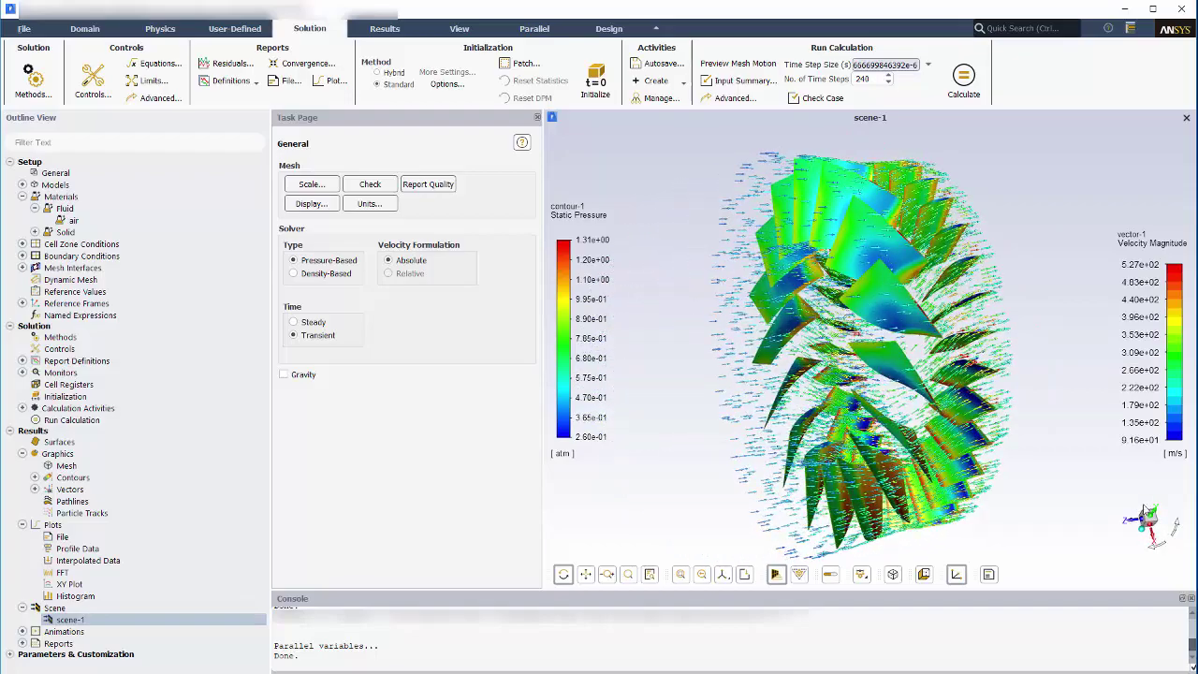
scroll(1142, 533, "up", 3)
scroll(1142, 534, "down", 5)
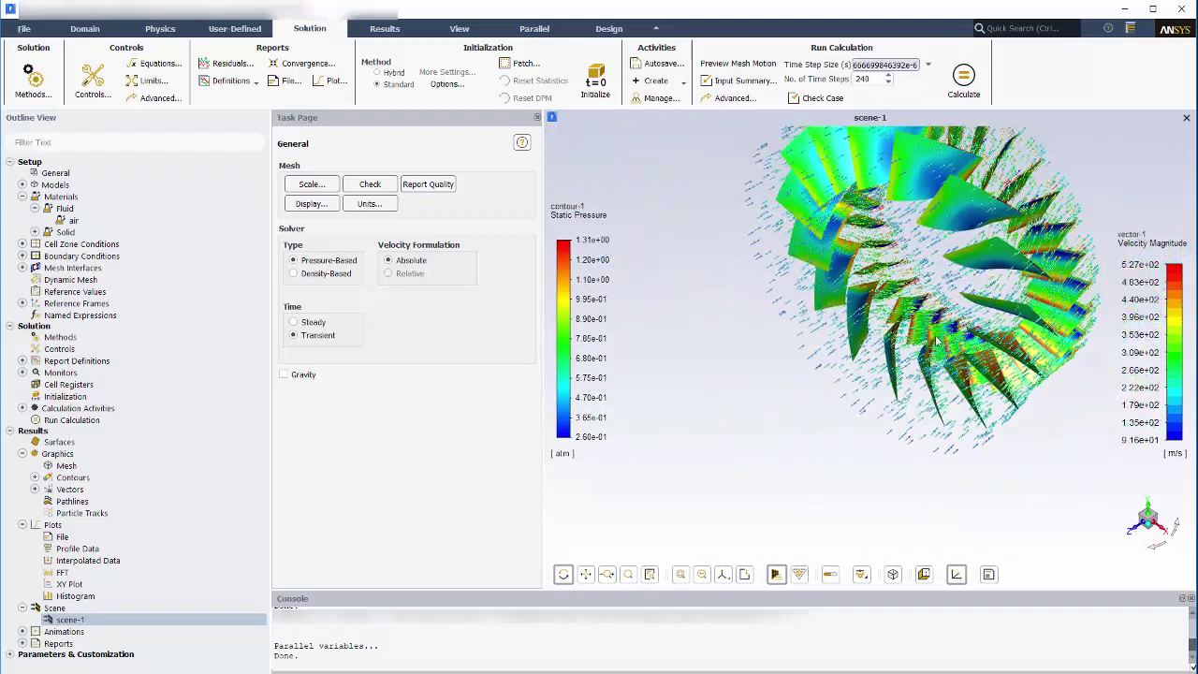
left_click_drag(992, 430, 931, 386)
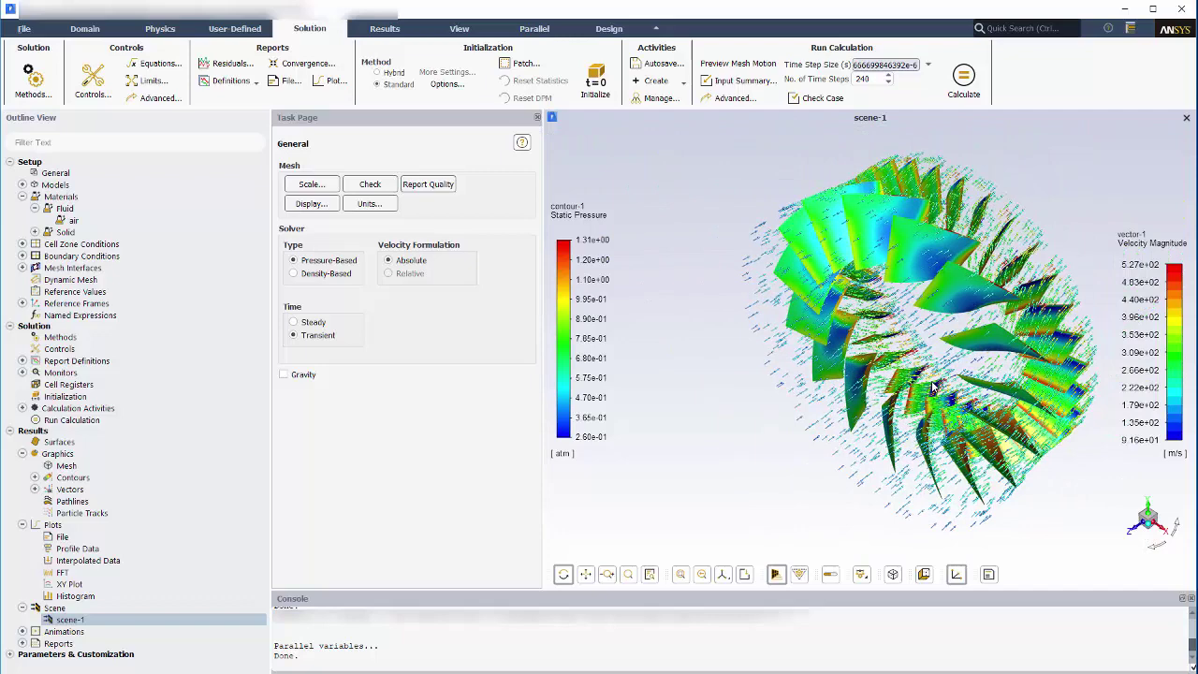
left_click(656, 32)
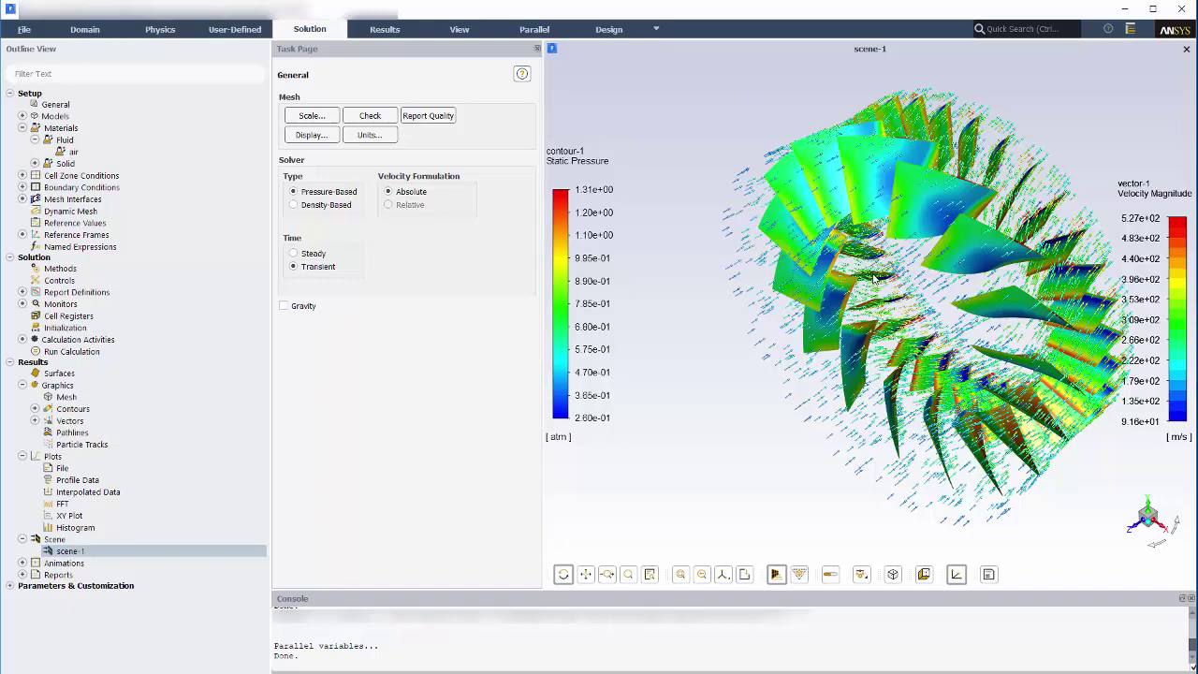
left_click_drag(789, 595, 56, 323)
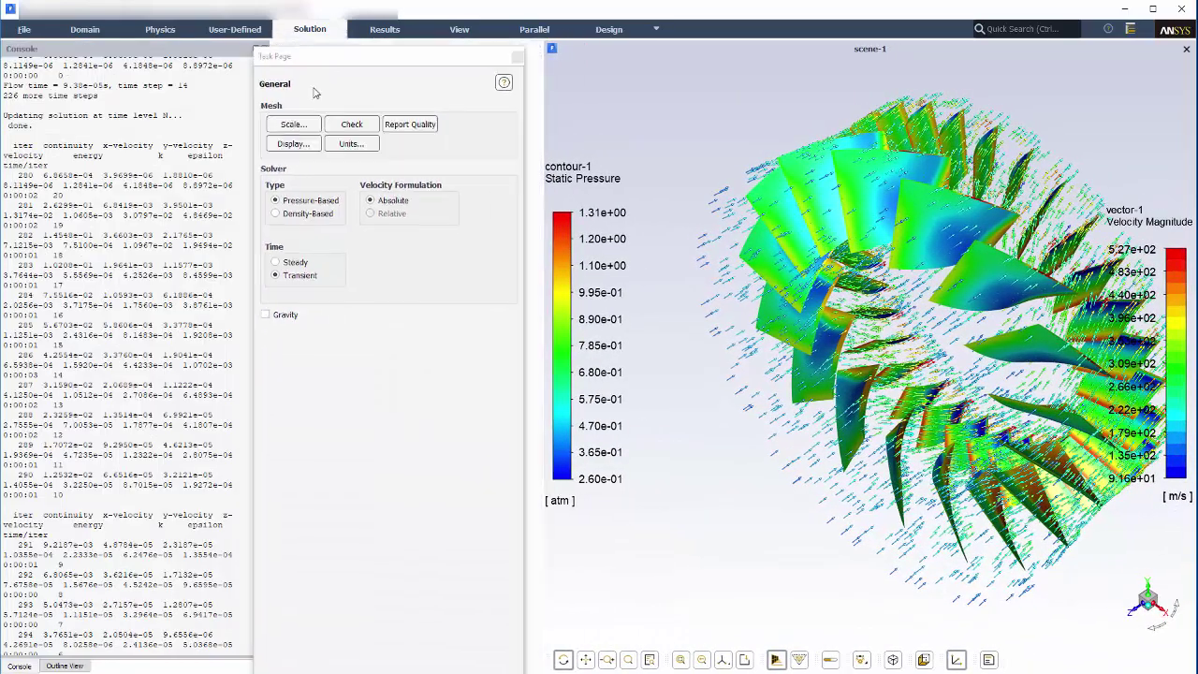
left_click_drag(315, 58, 111, 145)
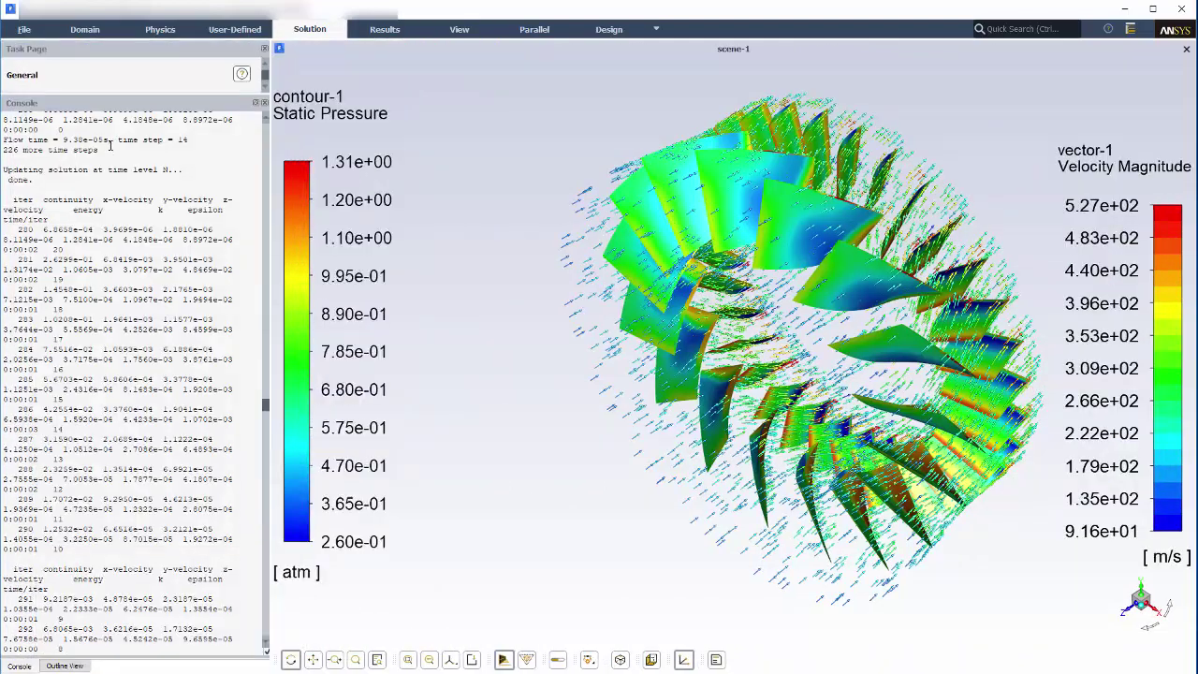
left_click(1131, 29)
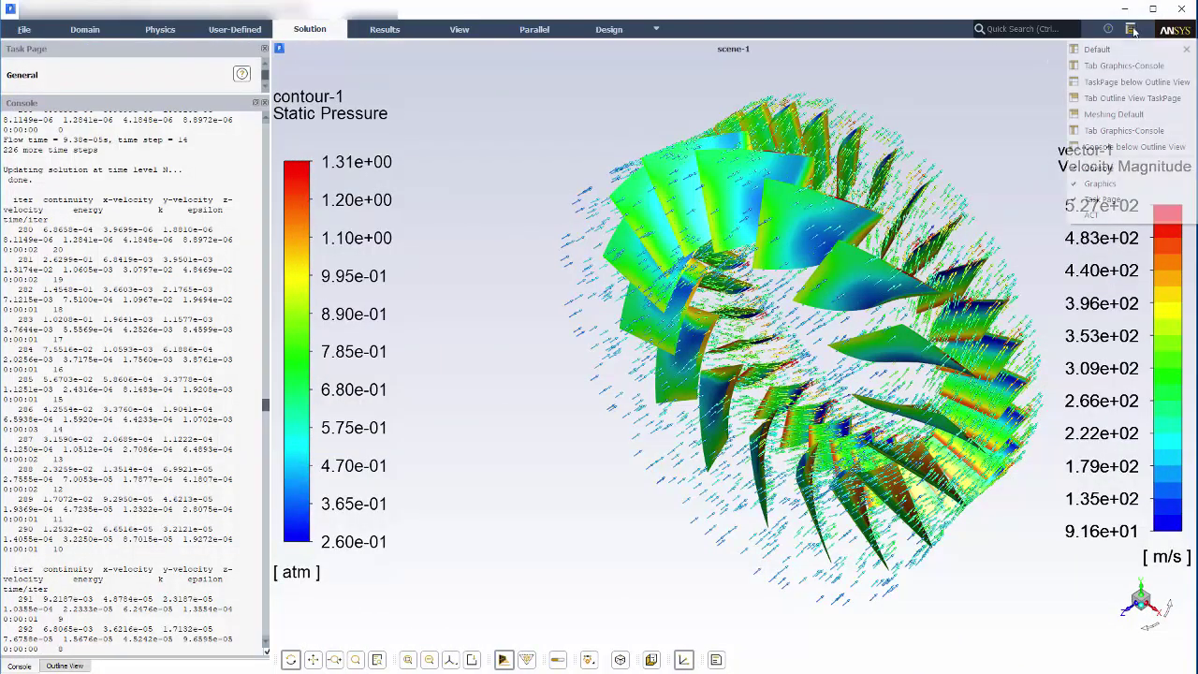
left_click(1097, 49)
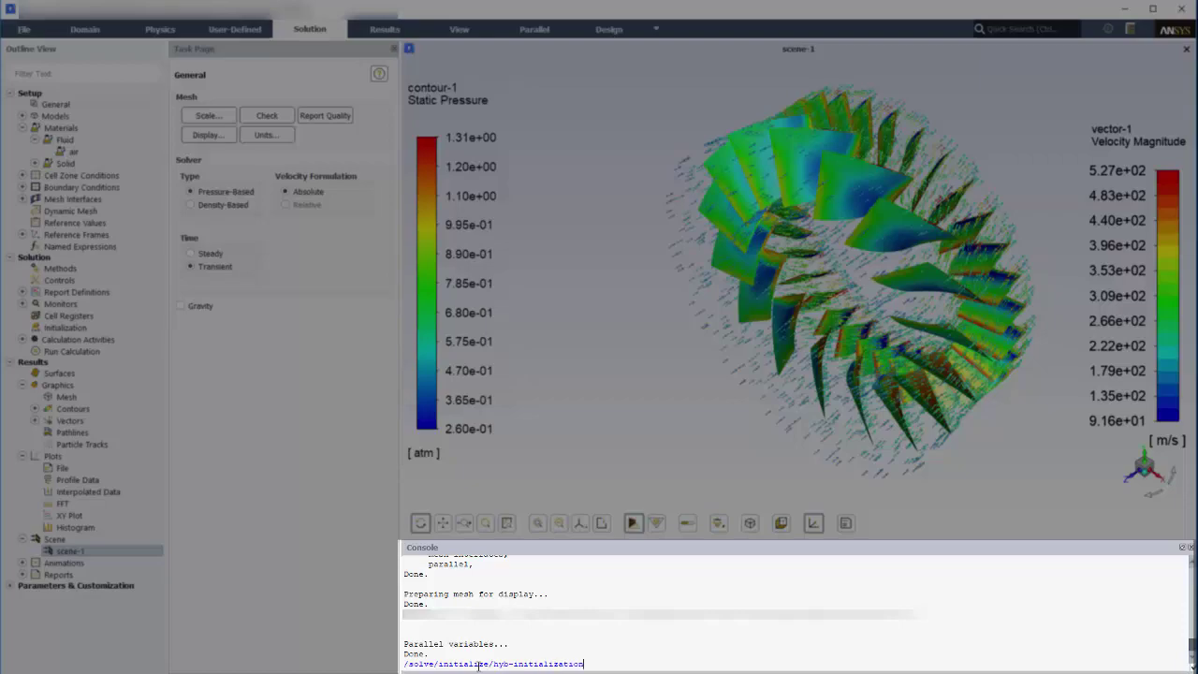
Step: Execute the /solve/initialize/hyb-initialization command in the console
key("Return")
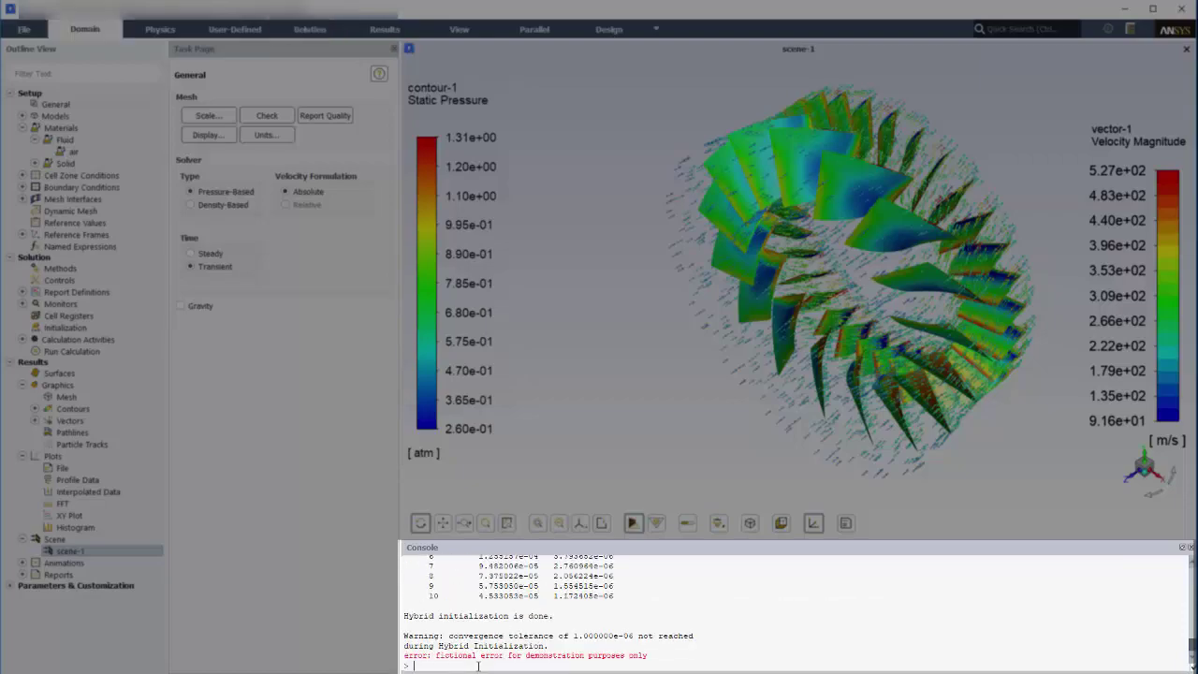